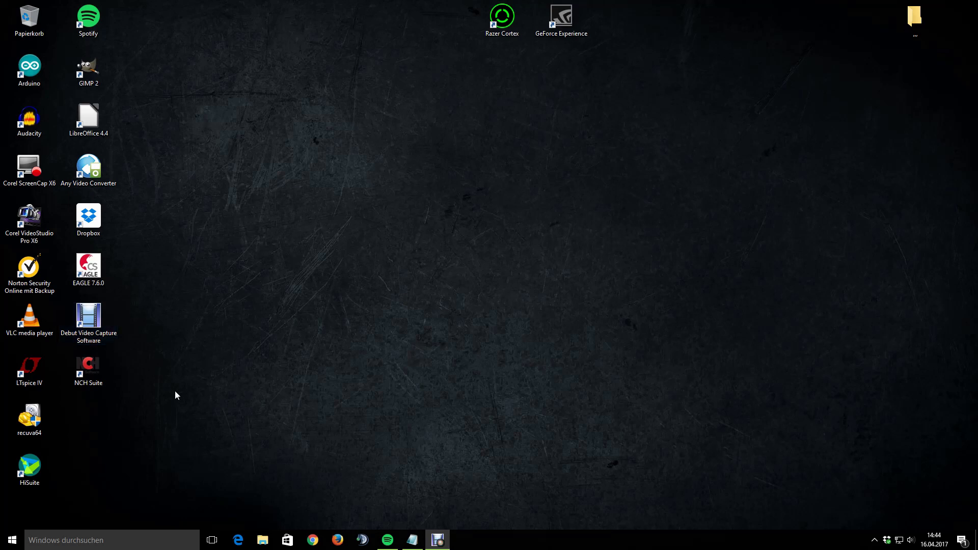
Search Windows for "msconfig" and open the Systemkonfiguration dialog.
left_click(55, 538)
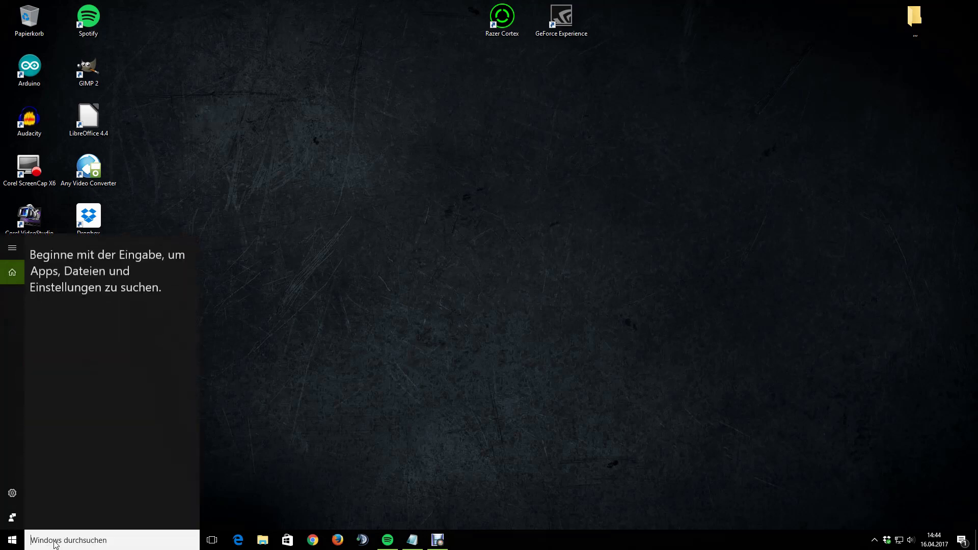
type("mscon")
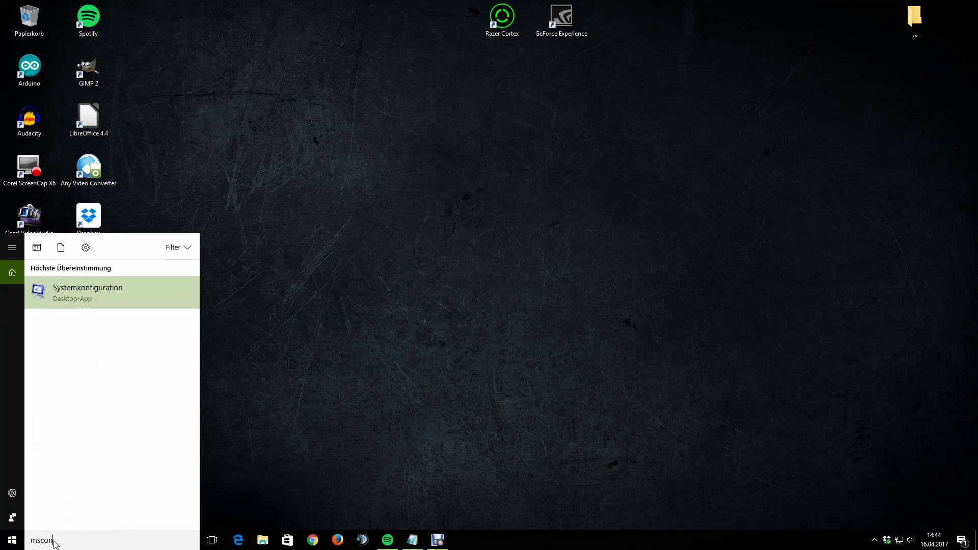
type("fig")
key("Return")
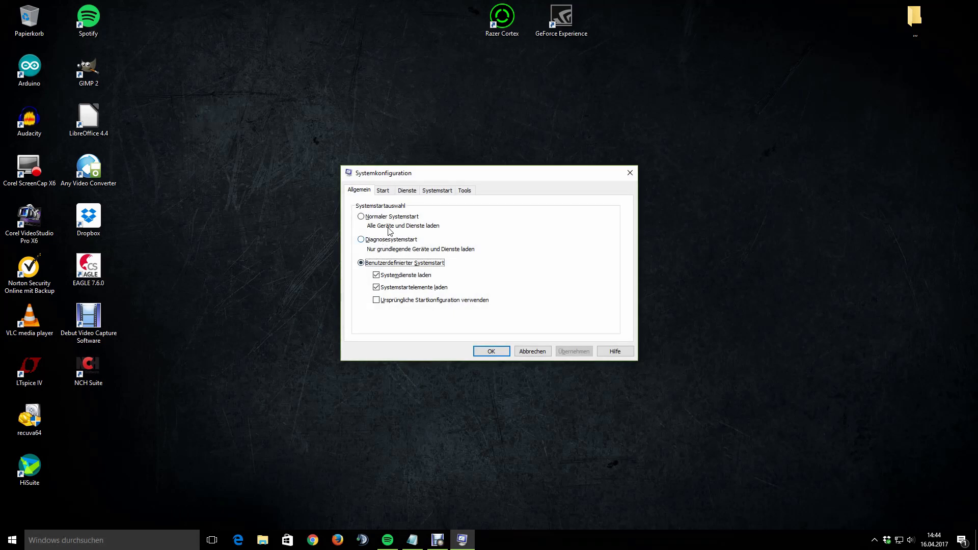
left_click_drag(422, 175, 433, 173)
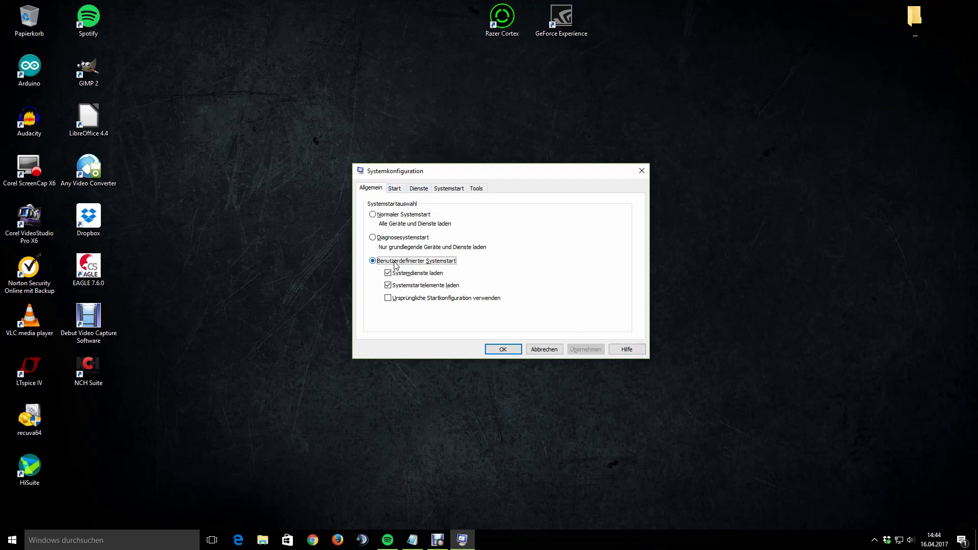
Try a boot timeout of 30 seconds in the Windows 10 start options and return it to 3 seconds.
left_click(395, 188)
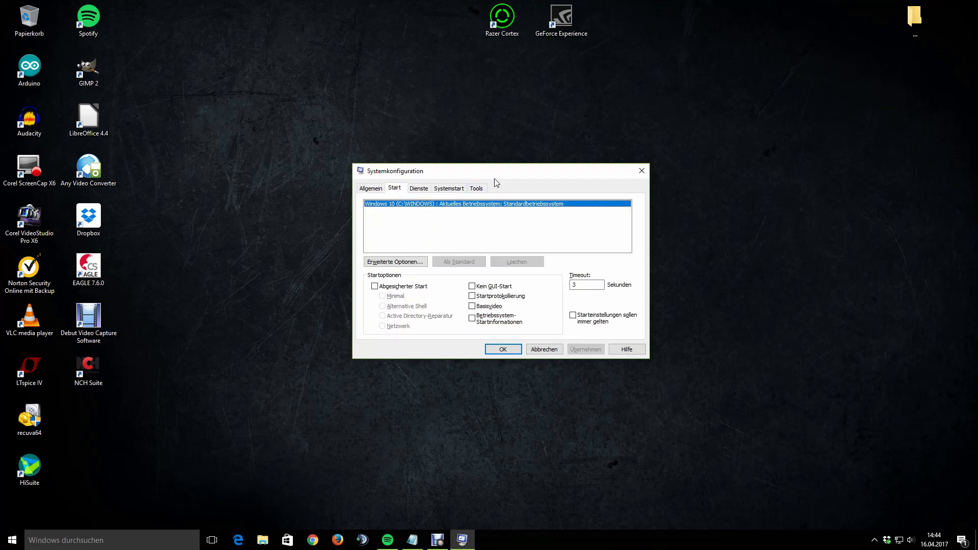
left_click_drag(501, 175, 485, 167)
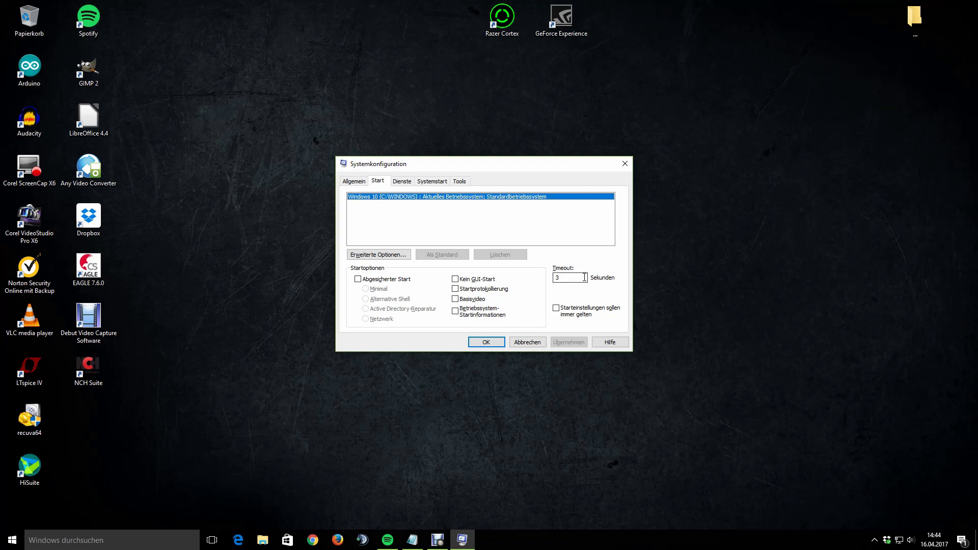
left_click(564, 277)
type("0")
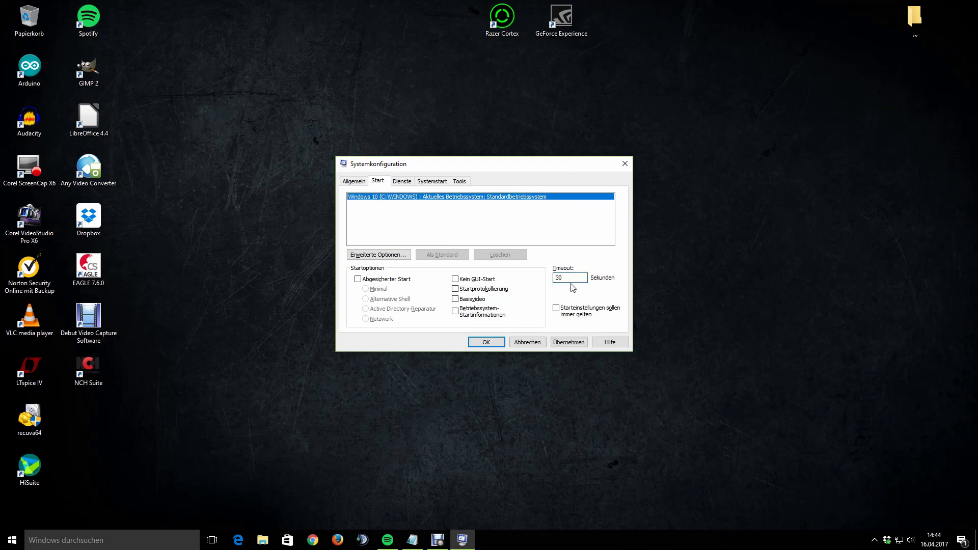
key("BackSpace")
Open Task Manager's Autostart list from the Systemstart settings and place it beside Systemkonfiguration.
left_click(420, 183)
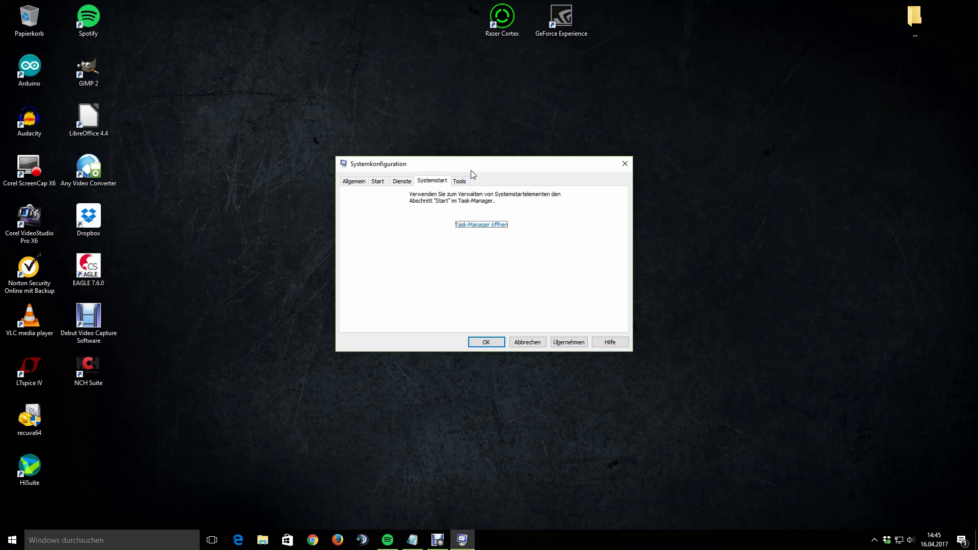
left_click_drag(470, 166, 447, 134)
left_click(471, 197)
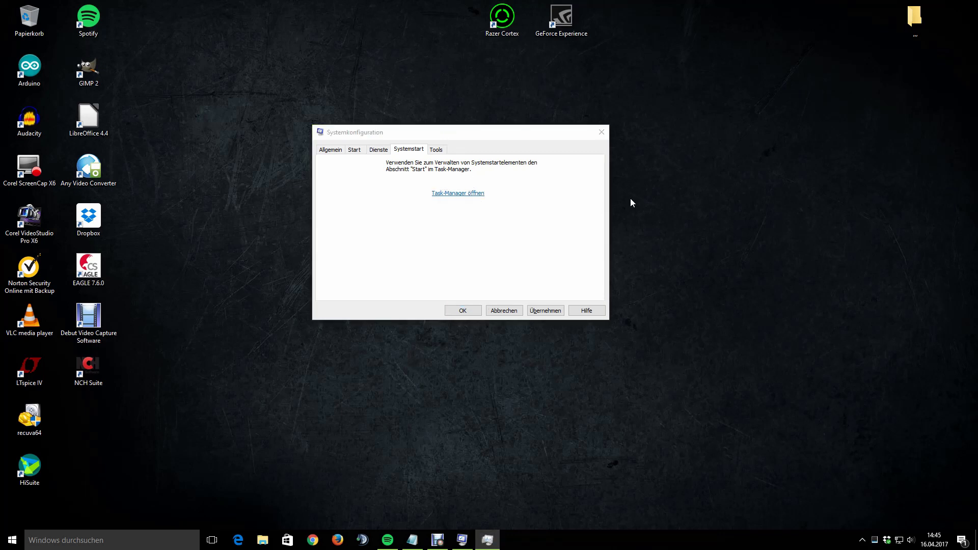
left_click_drag(848, 162, 600, 141)
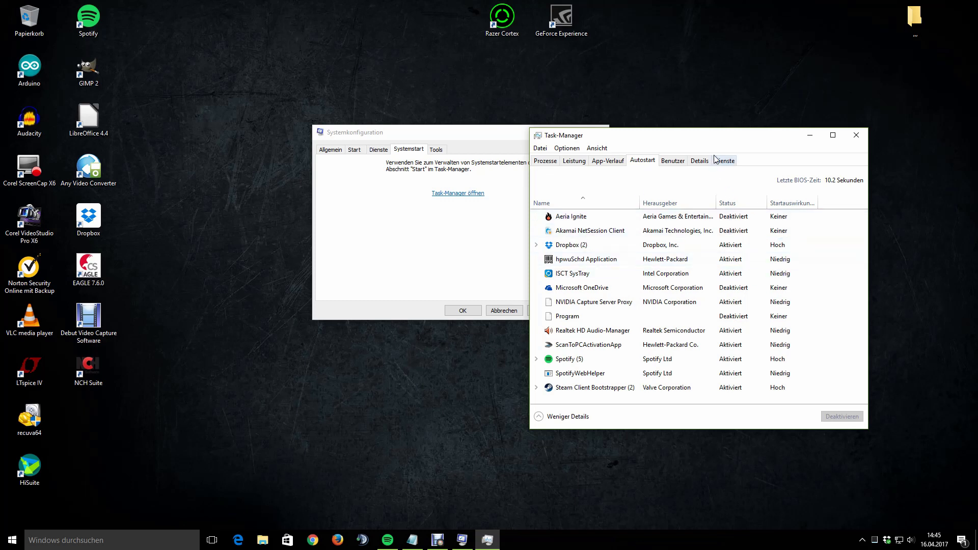
left_click_drag(722, 141, 722, 135)
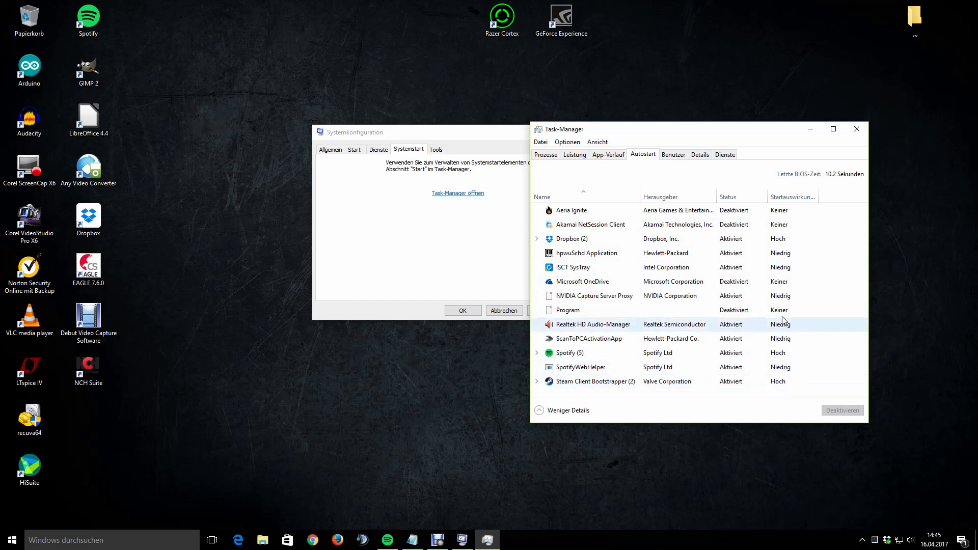
Try disabling Dropbox at startup, enable it again, and close Task Manager and Systemkonfiguration.
right_click(782, 244)
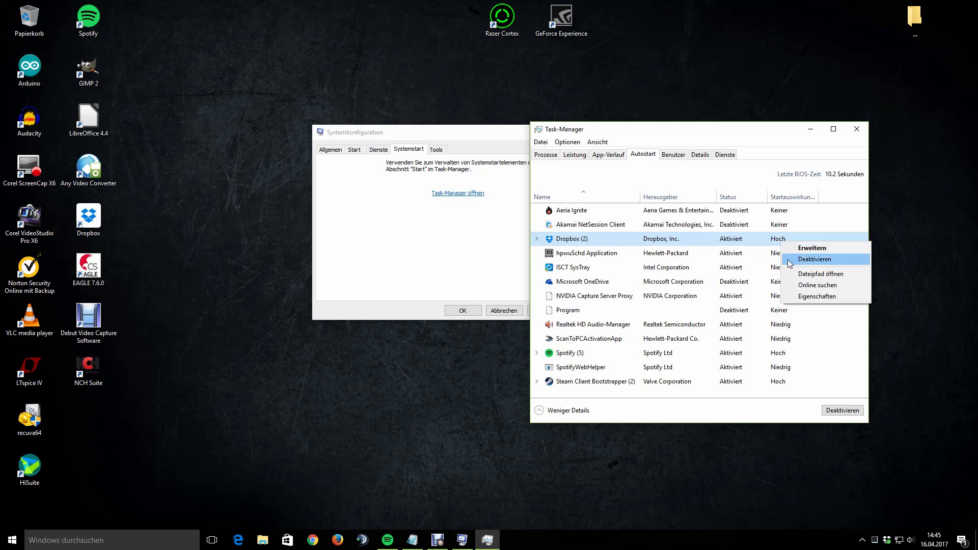
left_click(787, 259)
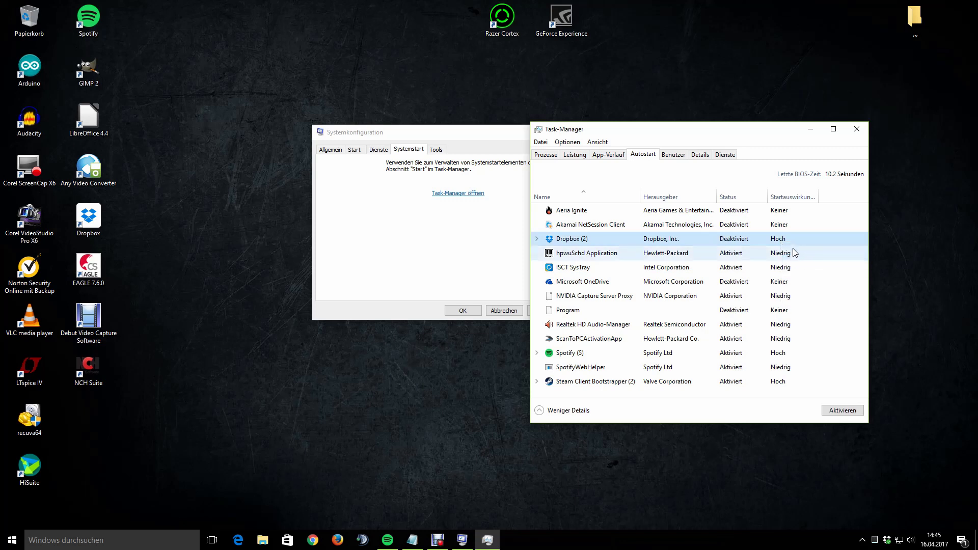
right_click(747, 240)
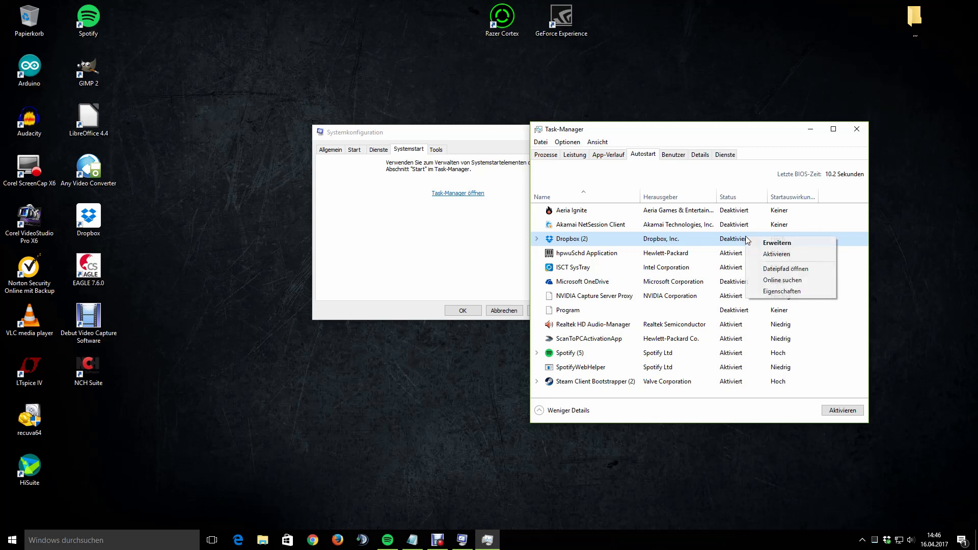
left_click(770, 255)
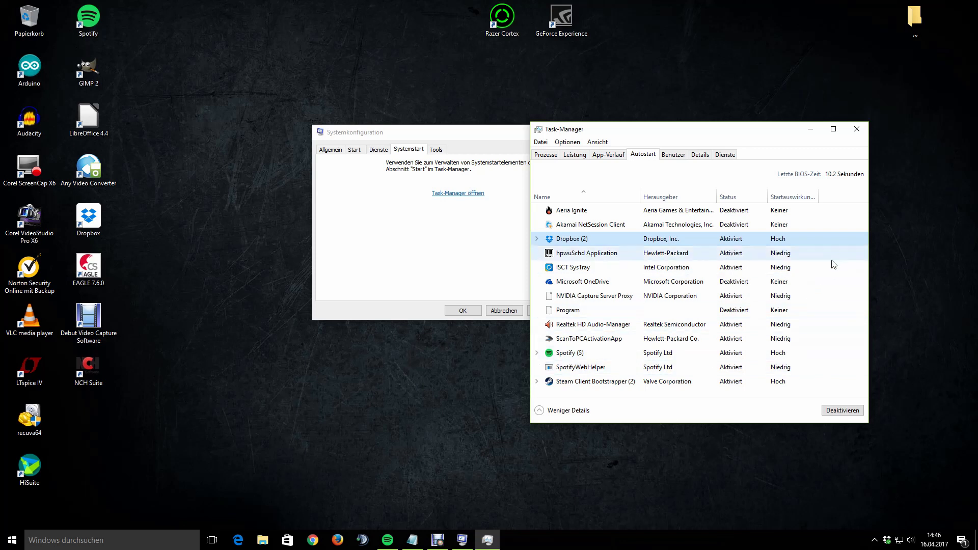
left_click(856, 131)
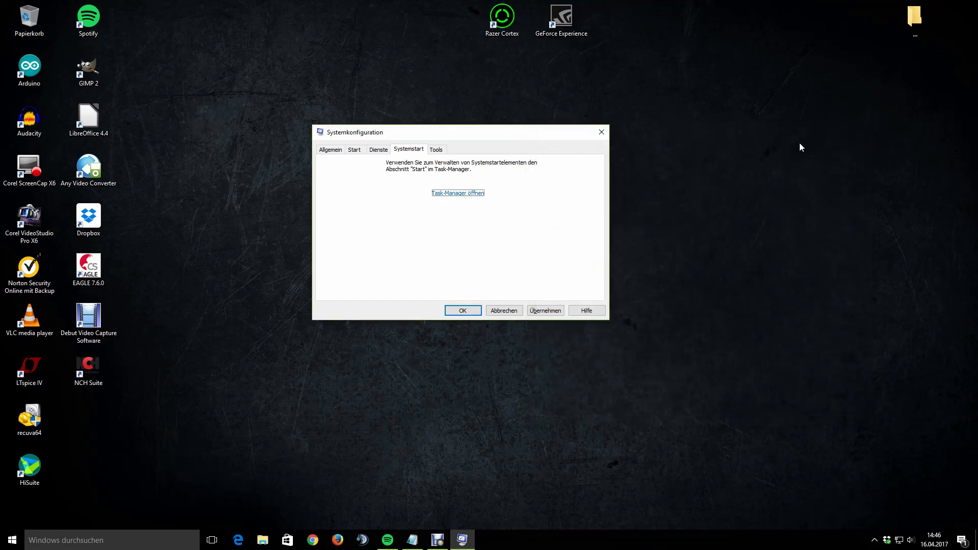
left_click(602, 132)
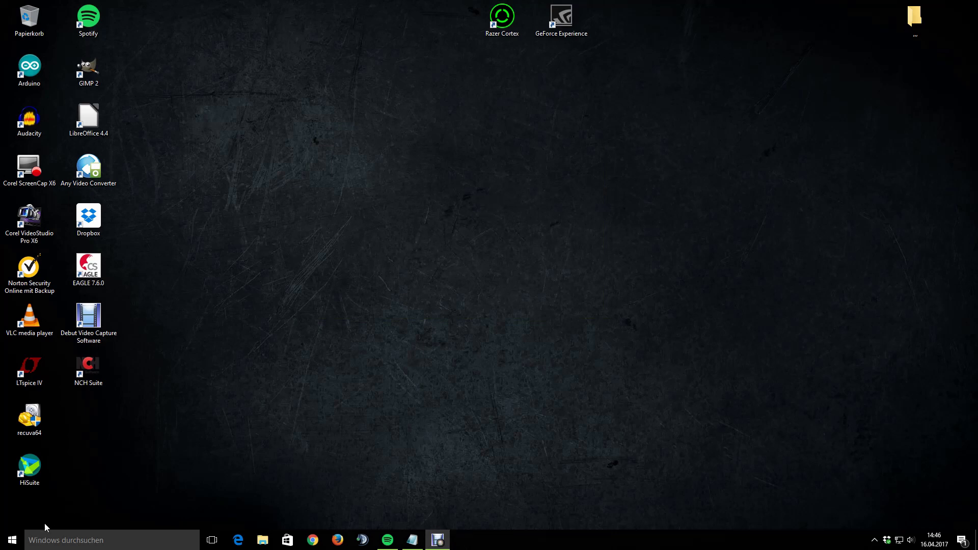
Open the Farben page of the Personalisierung section in Windows-Einstellungen.
left_click(16, 545)
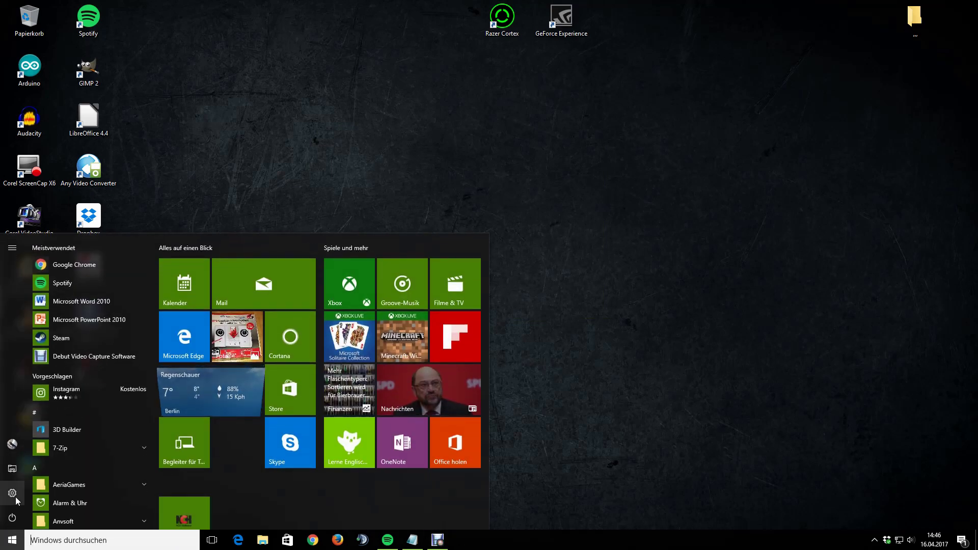
left_click(15, 497)
left_click_drag(690, 99, 283, 83)
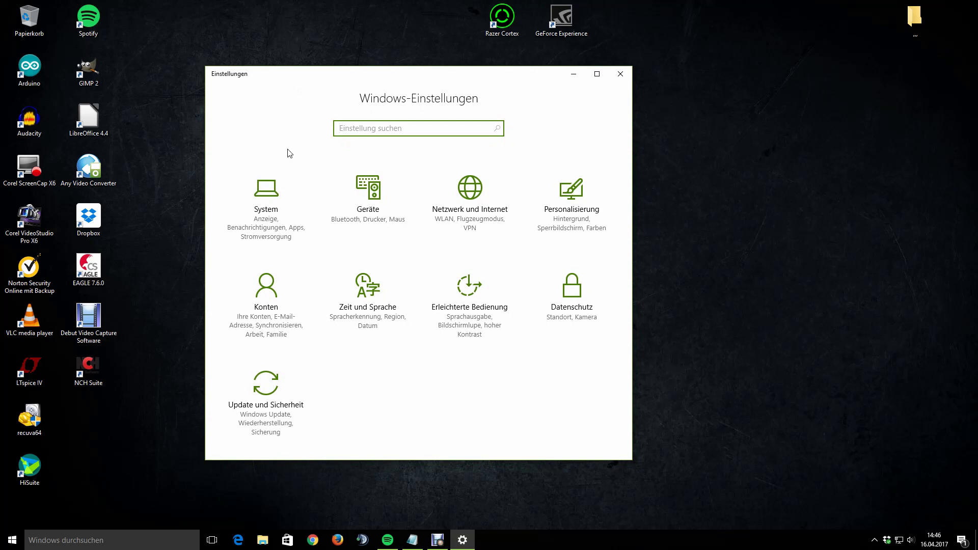
left_click(590, 192)
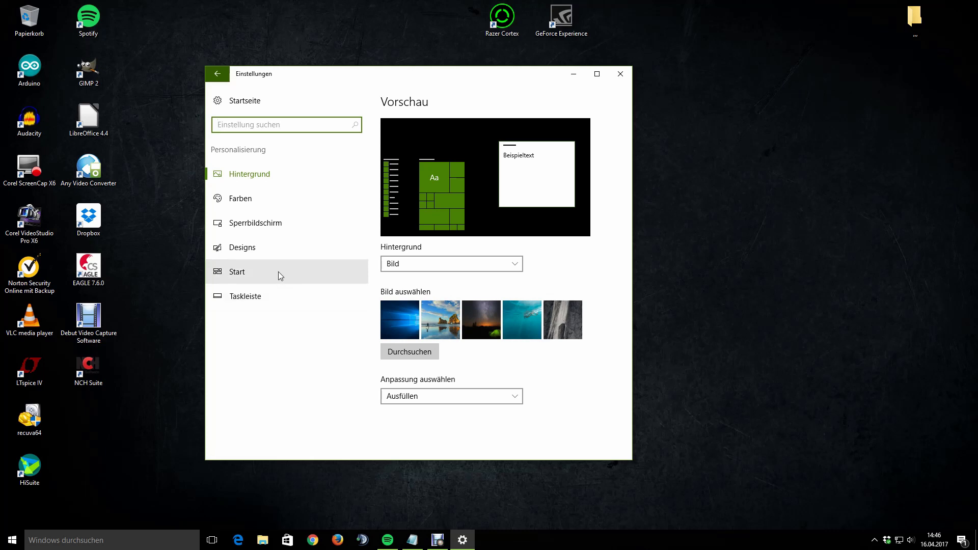
left_click(273, 208)
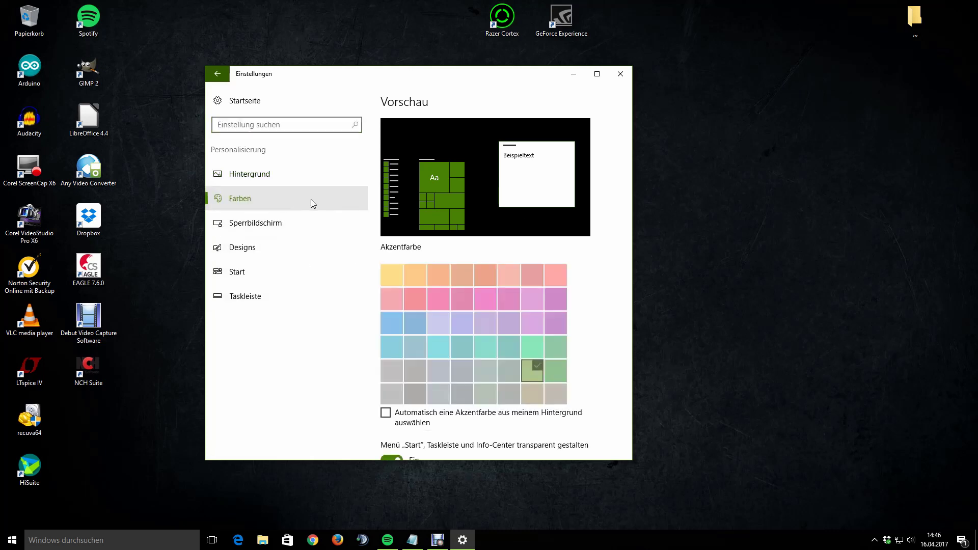
Try turning off transparency for the Start menu, taskbar and Info-Center, turn it back on, and close the settings.
scroll(481, 349, "down", 4)
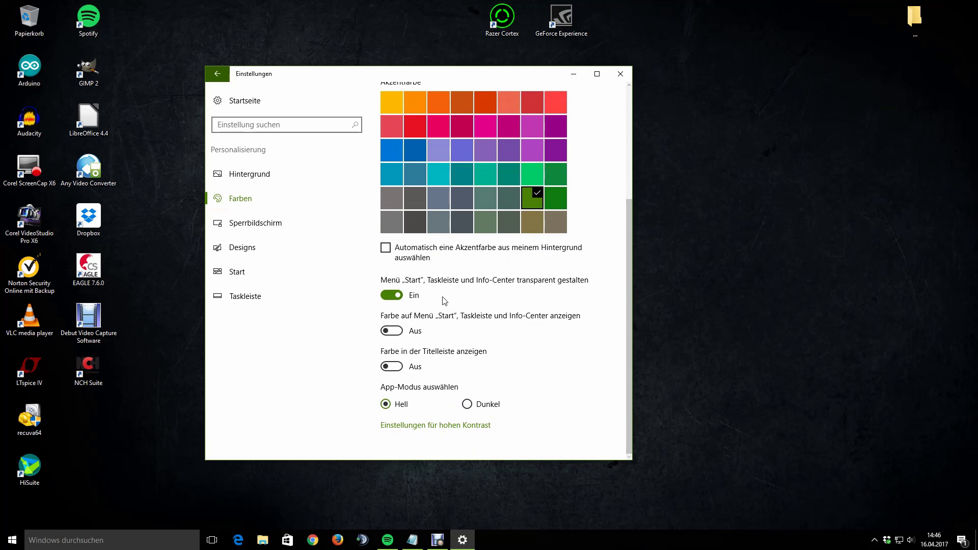
left_click(395, 297)
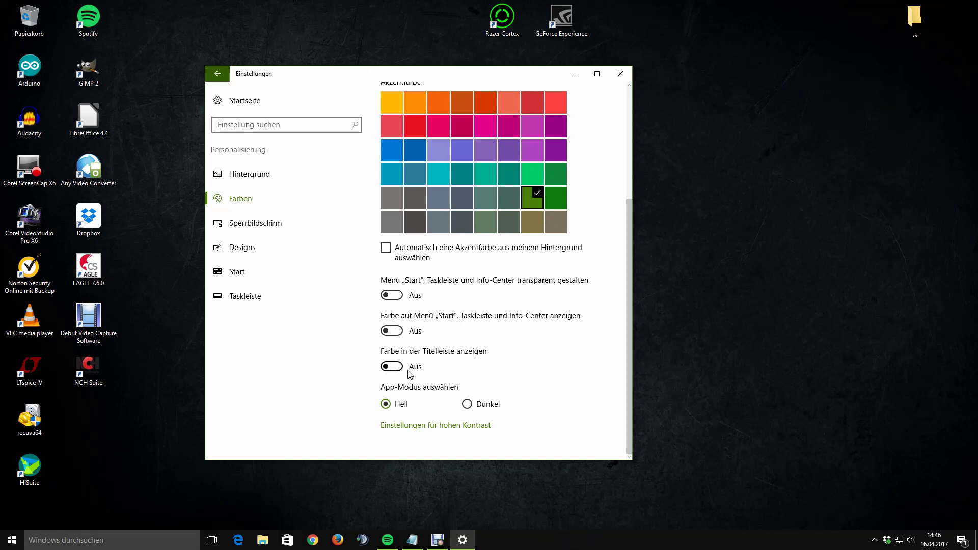
left_click(394, 297)
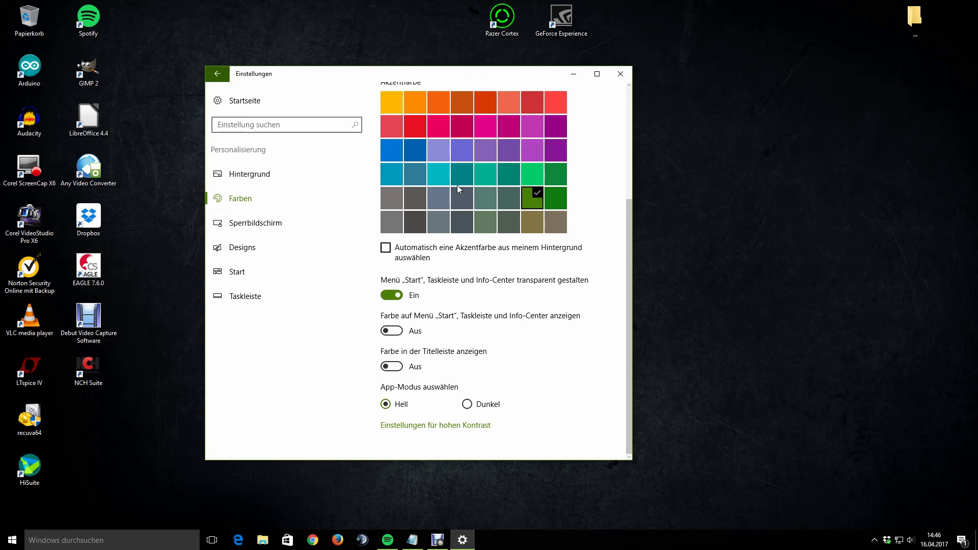
left_click_drag(482, 79, 491, 158)
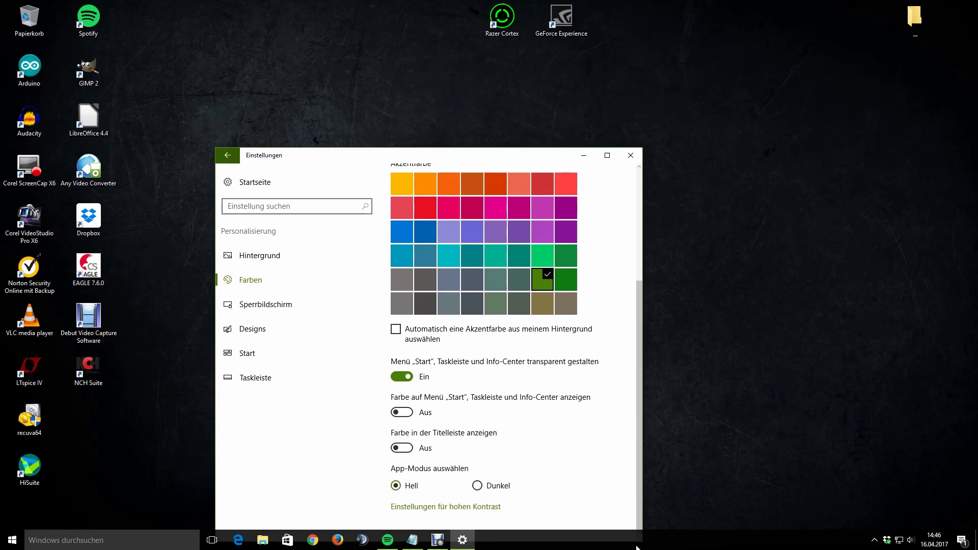
left_click_drag(524, 163, 519, 101)
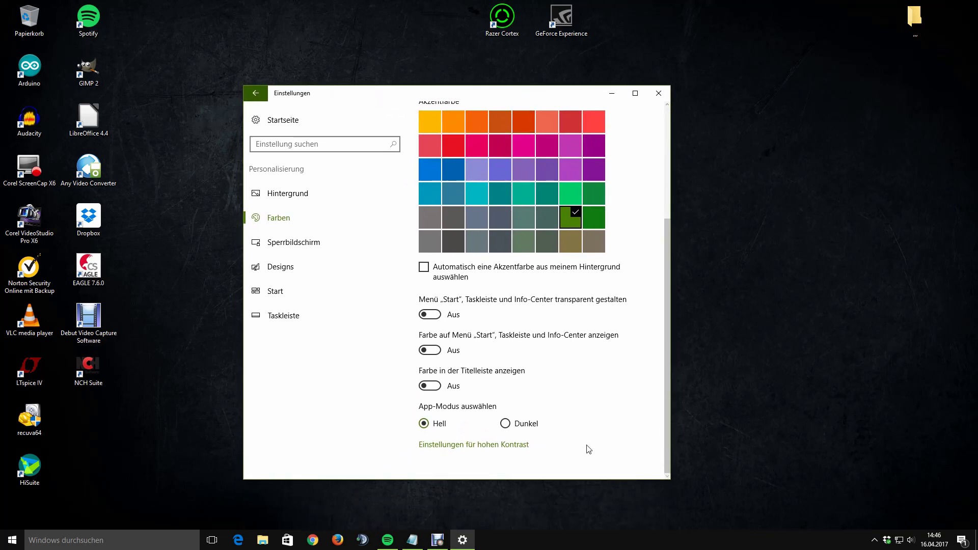
left_click(437, 315)
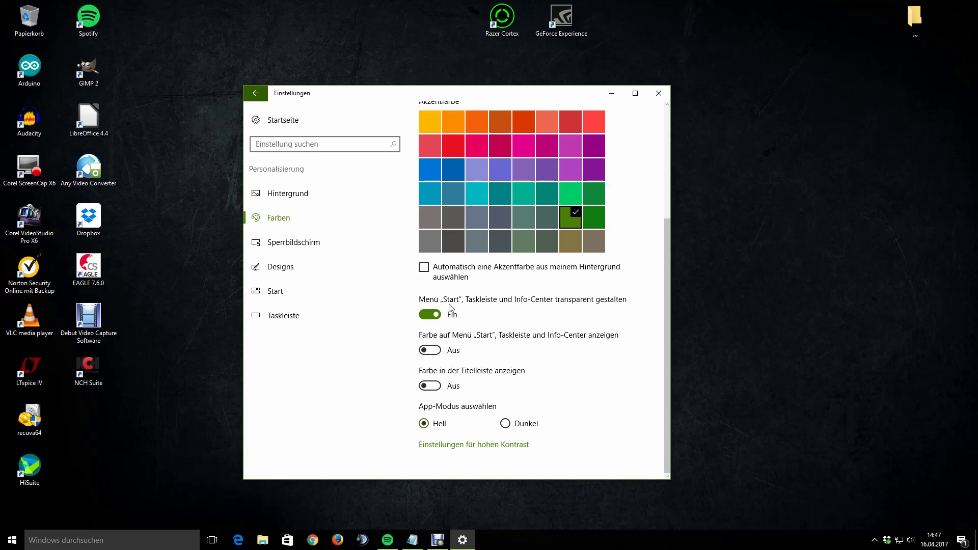
left_click_drag(505, 107, 501, 132)
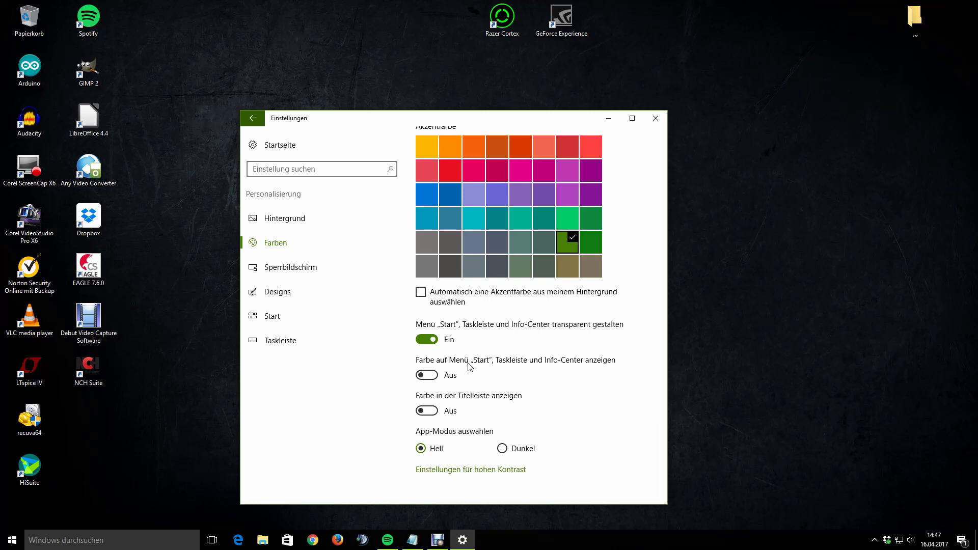
left_click(656, 122)
Find Erweiterte Systemeinstellungen through a Windows search and open its Leistung settings beside the Systemeigenschaften dialog.
left_click(161, 547)
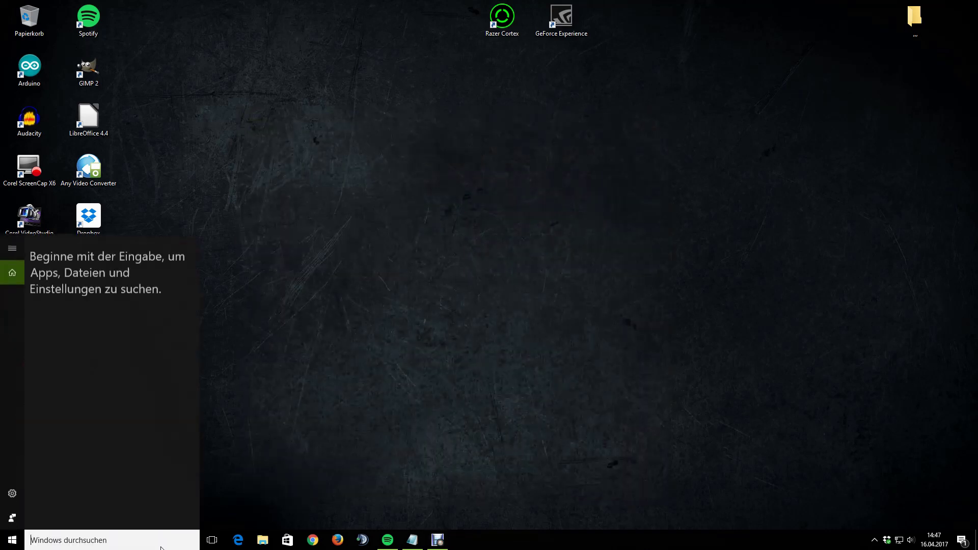
type("system")
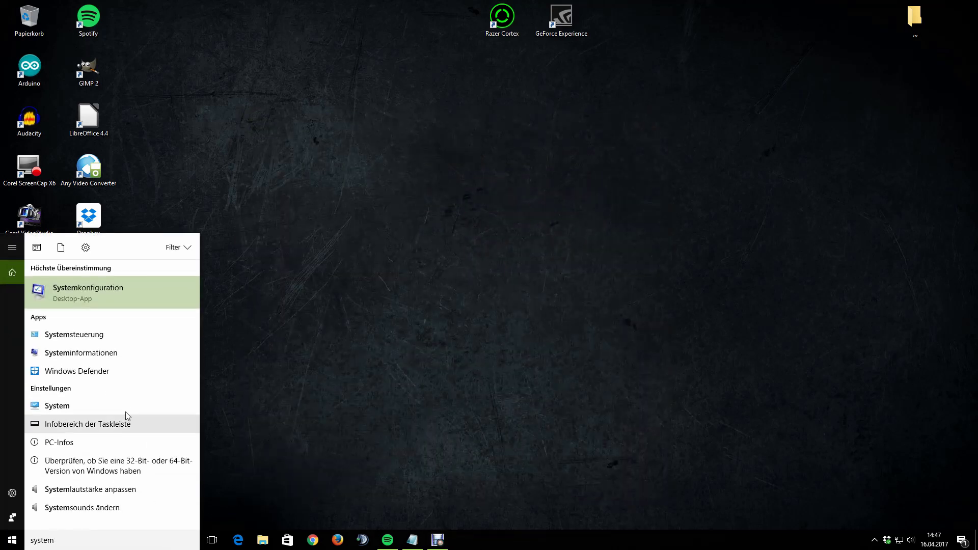
type("eigen")
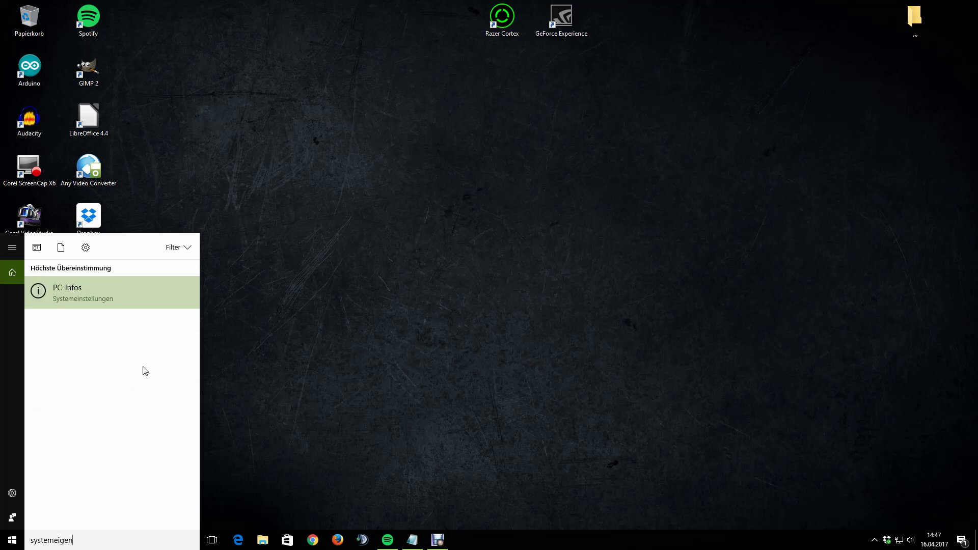
key("BackSpace")
key("BackSpace")
key("BackSpace")
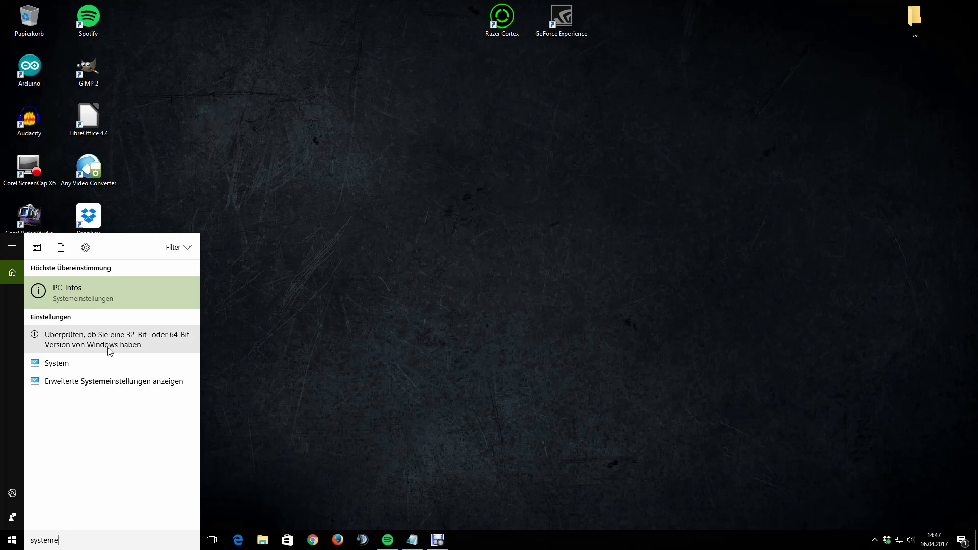
left_click(111, 378)
left_click_drag(229, 118, 449, 116)
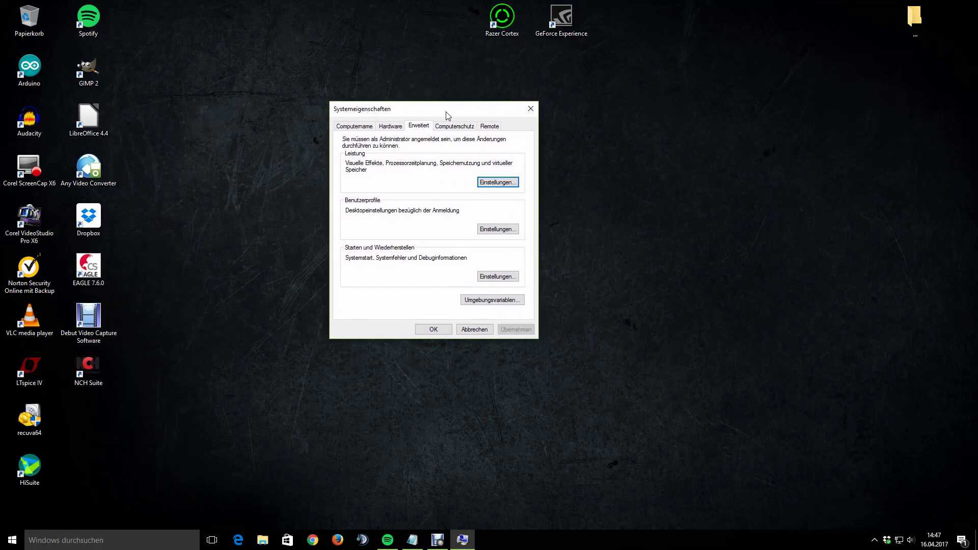
left_click(496, 183)
left_click_drag(478, 153, 670, 116)
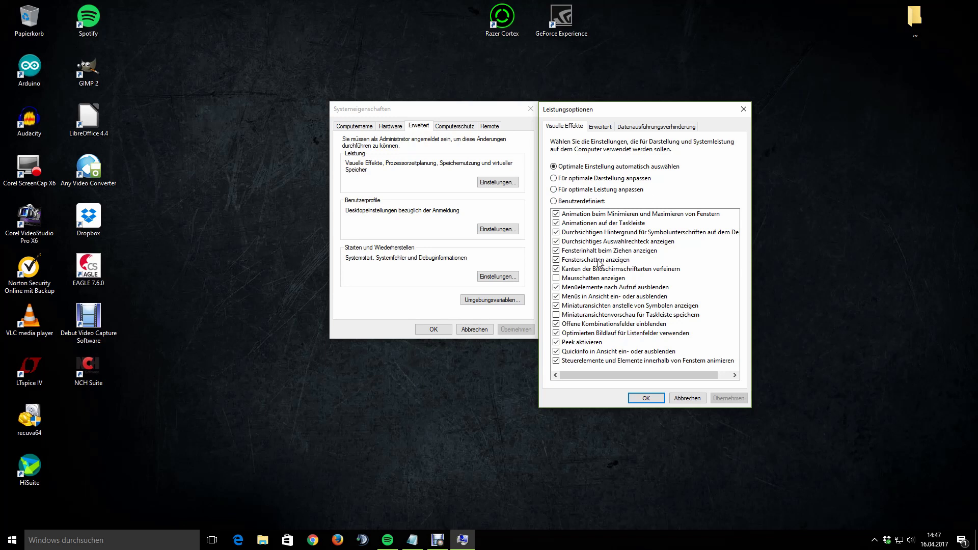
Try the Für optimale Leistung anpassen option for the visual effects and cancel the Leistungsoptionen dialog.
scroll(607, 290, "right", 1)
scroll(607, 289, "left", 1)
left_click(553, 190)
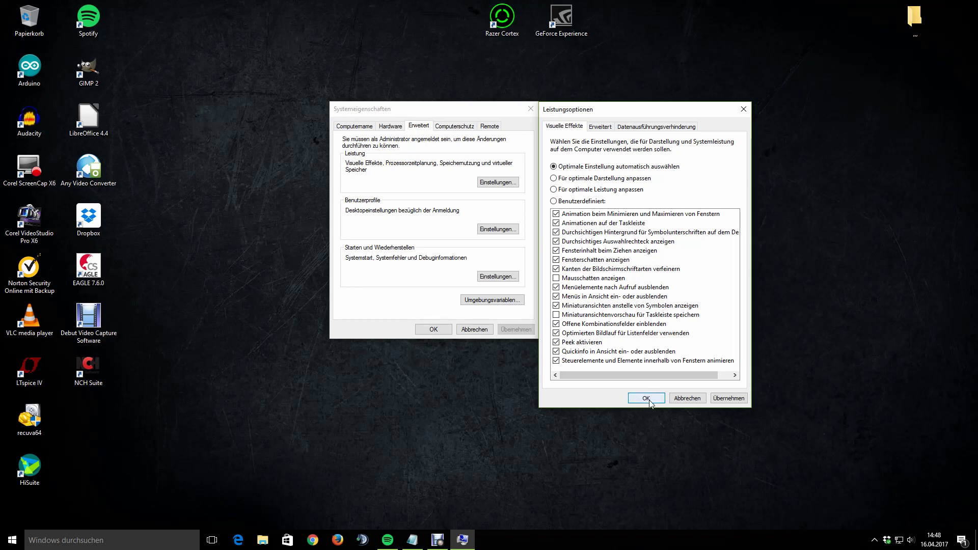
left_click(685, 397)
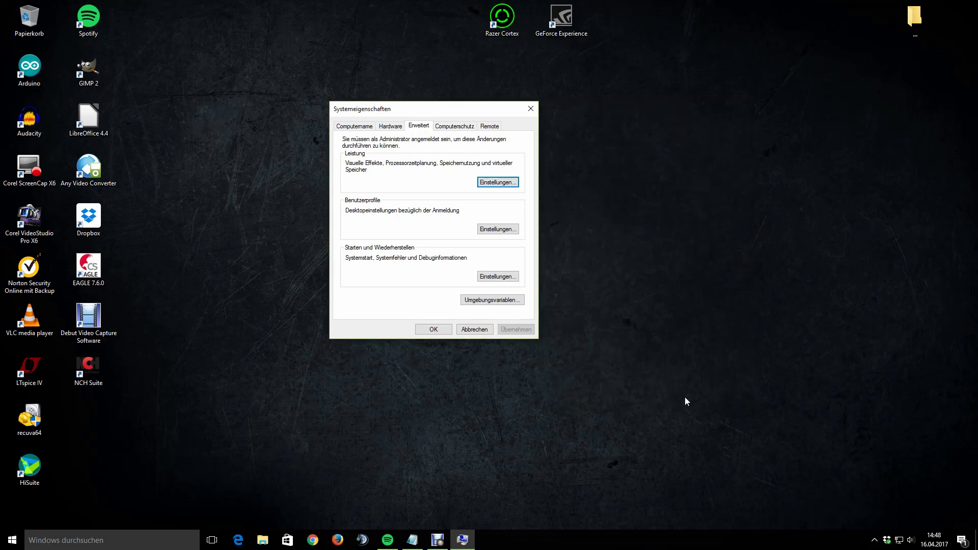
Open the Starten und Wiederherstellen settings from Systemeigenschaften and view the choices for Standardbetriebssystem.
left_click_drag(466, 115, 514, 118)
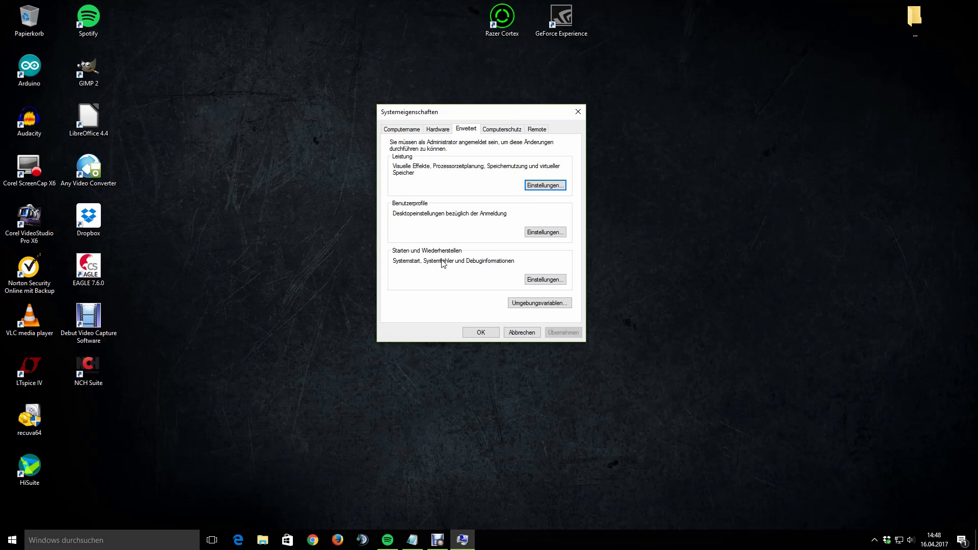
left_click(546, 279)
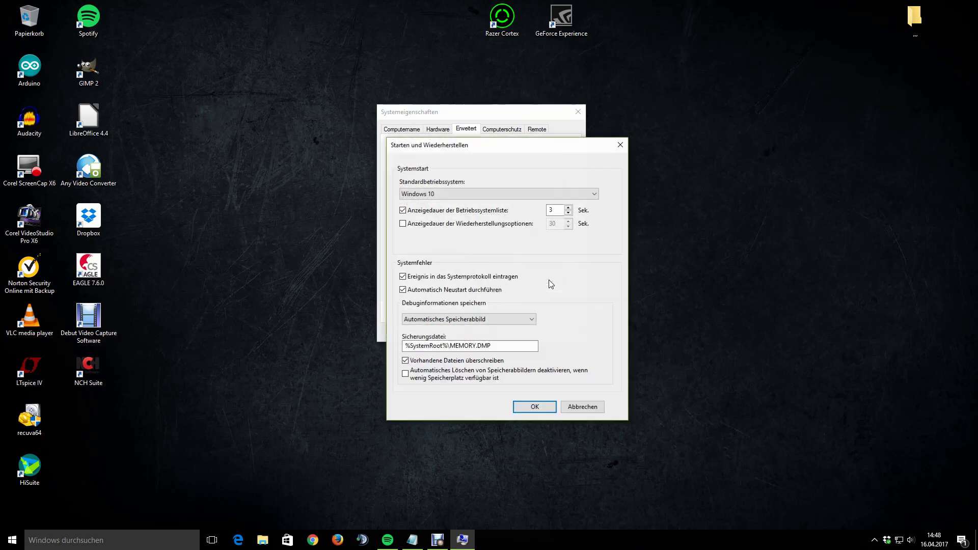
left_click_drag(538, 151, 651, 119)
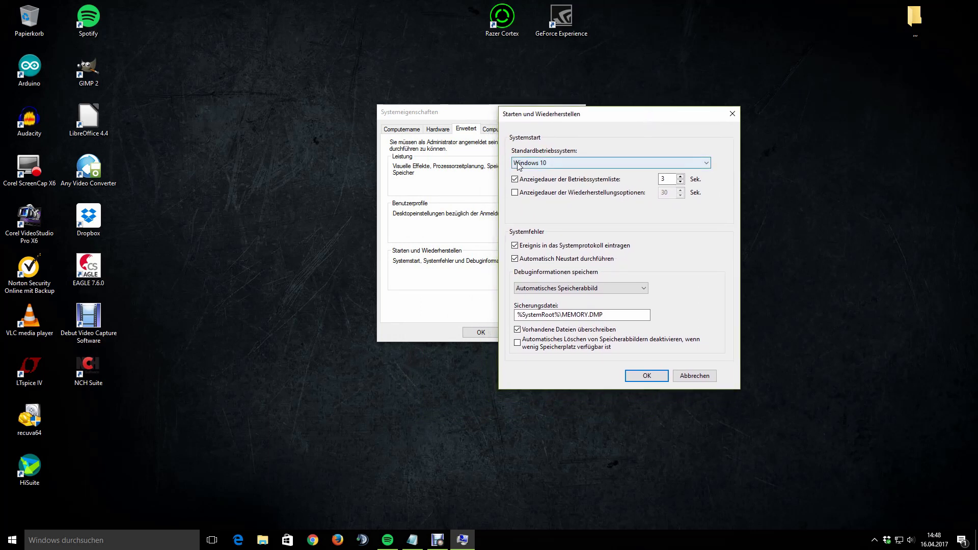
left_click(579, 163)
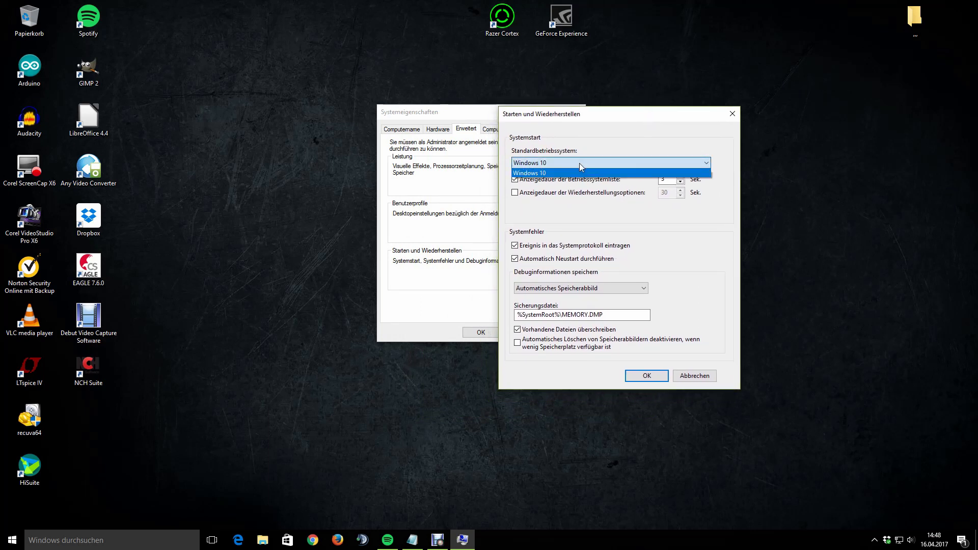
left_click(579, 163)
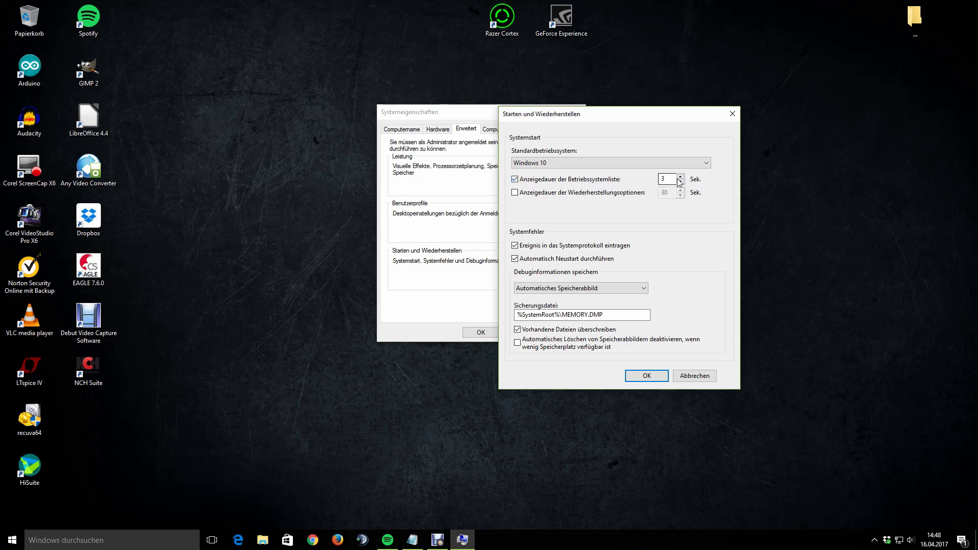
Recheck the Standardbetriebssystem list and try switching Anzeigedauer der Betriebssystemliste off and on.
left_click(630, 166)
left_click(631, 166)
left_click(591, 180)
left_click(587, 182)
key("BackSpace")
left_click_drag(629, 120, 654, 118)
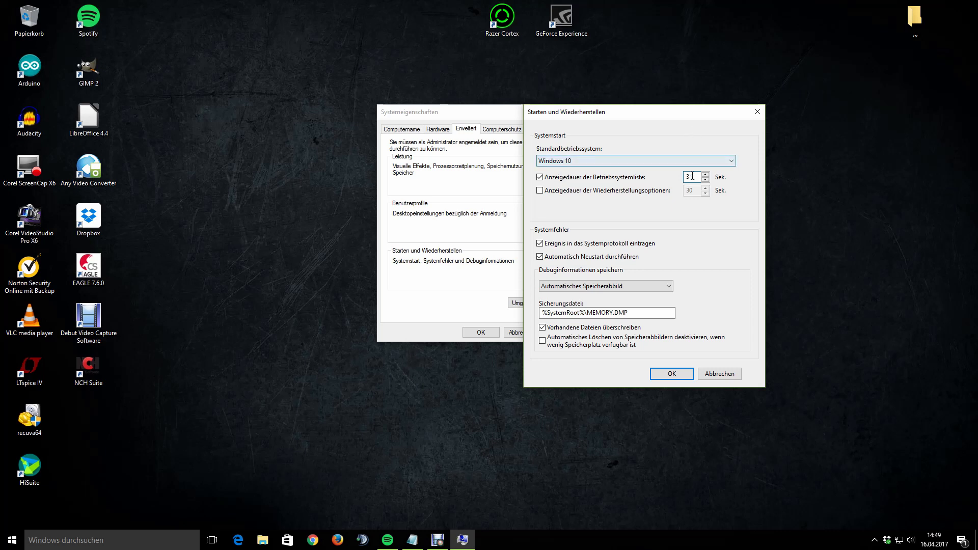
Try 1 second for Anzeigedauer der Betriebssystemliste, set it back to 3 seconds, and confirm both open dialogs.
key("BackSpace")
type("1")
left_click_drag(694, 176, 683, 176)
type("3")
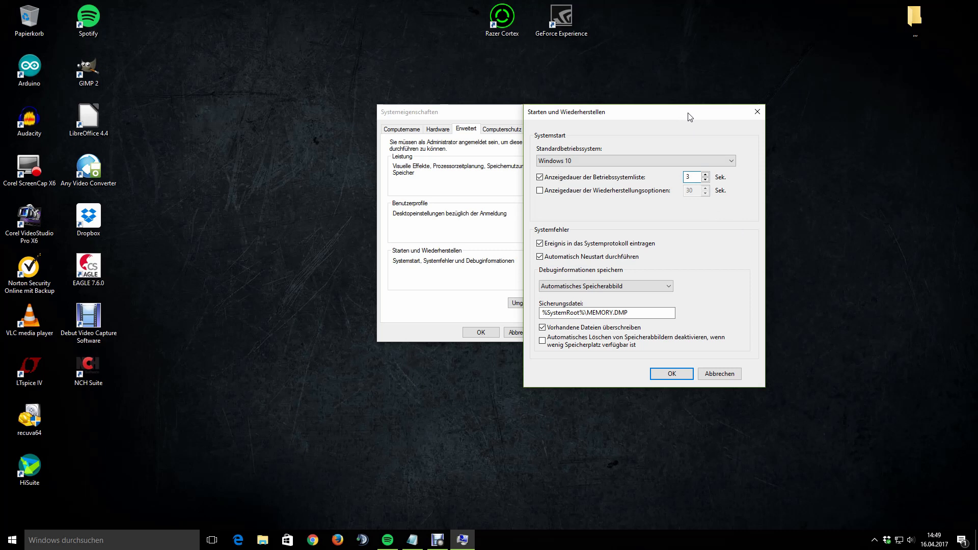
left_click_drag(685, 118, 707, 118)
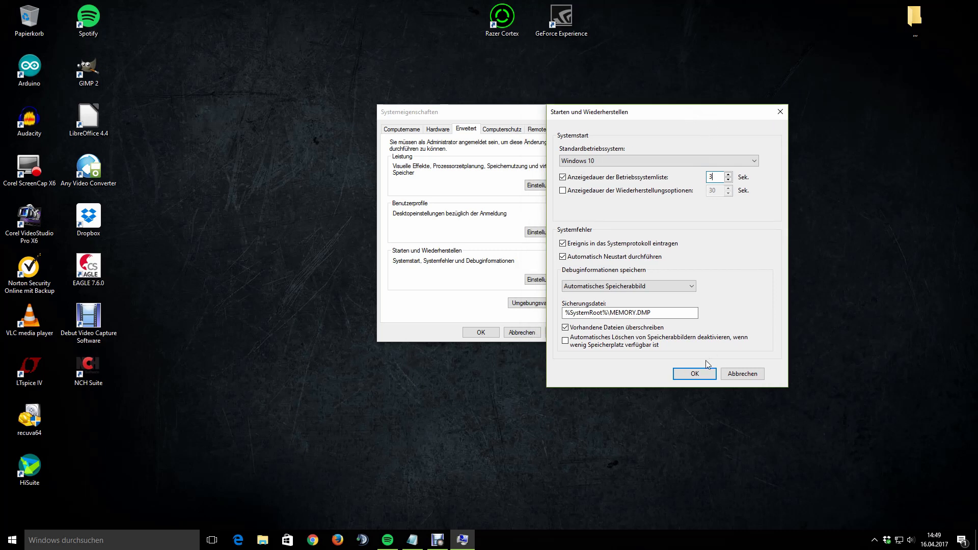
left_click(696, 376)
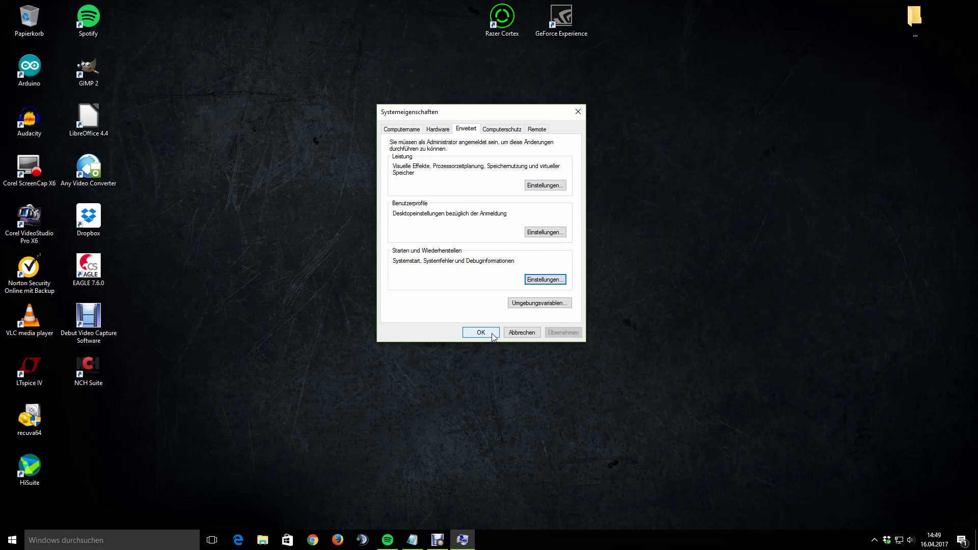
left_click(493, 335)
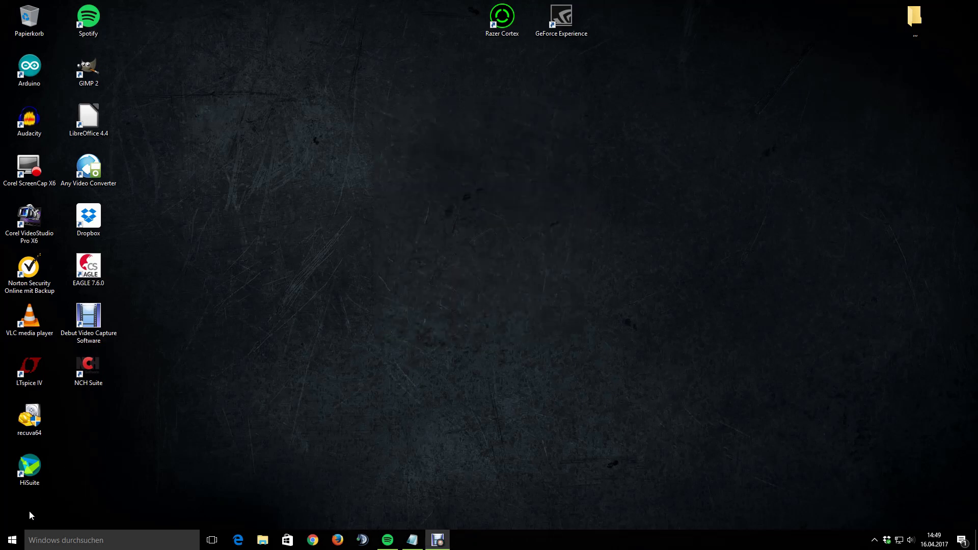
Open the power-switch behaviour page of Energieoptionen, unlock its unavailable settings, and try toggling Schnellstart aktivieren.
right_click(16, 541)
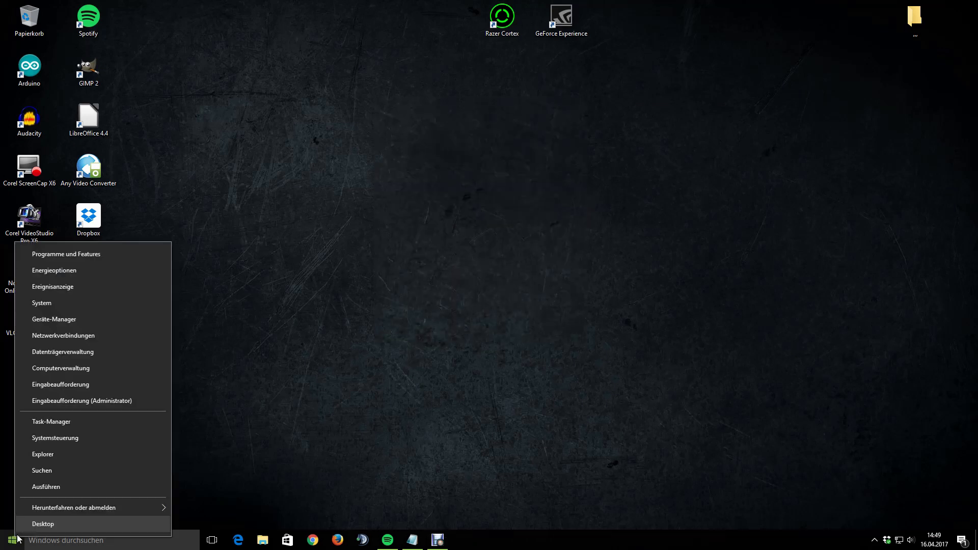
left_click(80, 277)
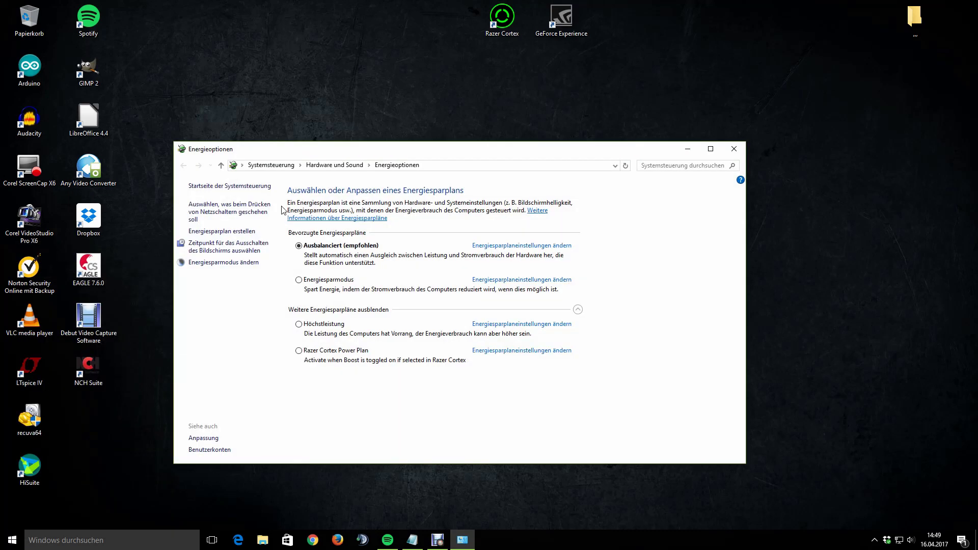
left_click(250, 219)
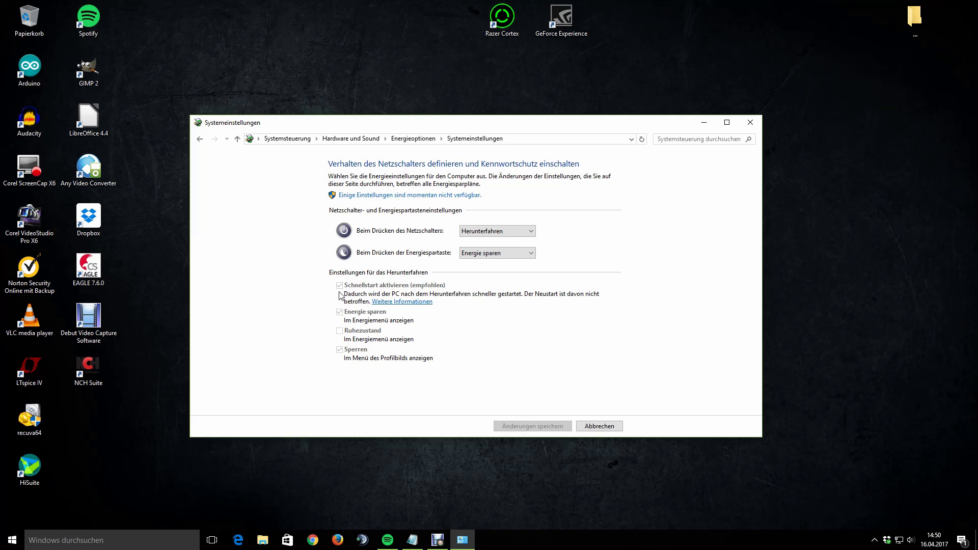
left_click(389, 196)
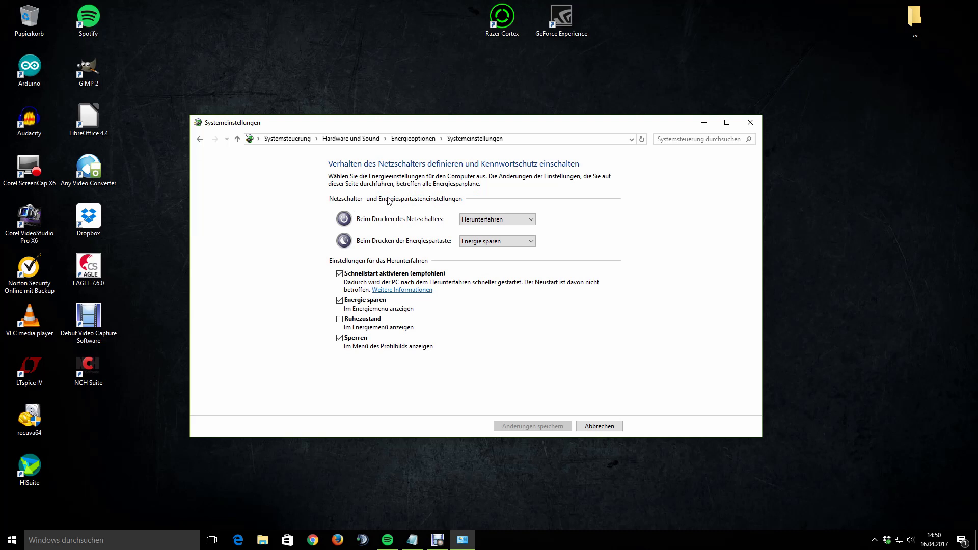
left_click(340, 274)
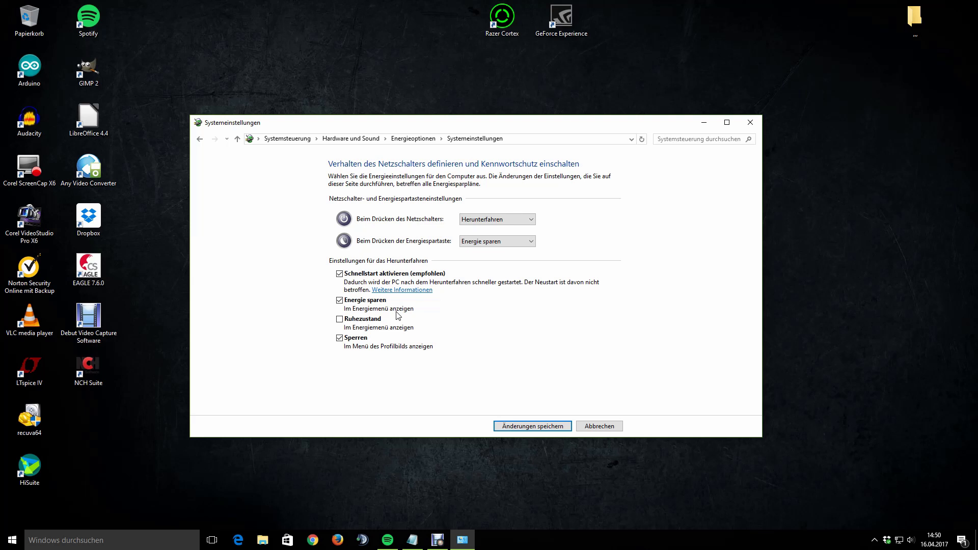
Return to the Energieoptionen plan overview, hide and show the additional power plans, and close the window.
left_click(413, 139)
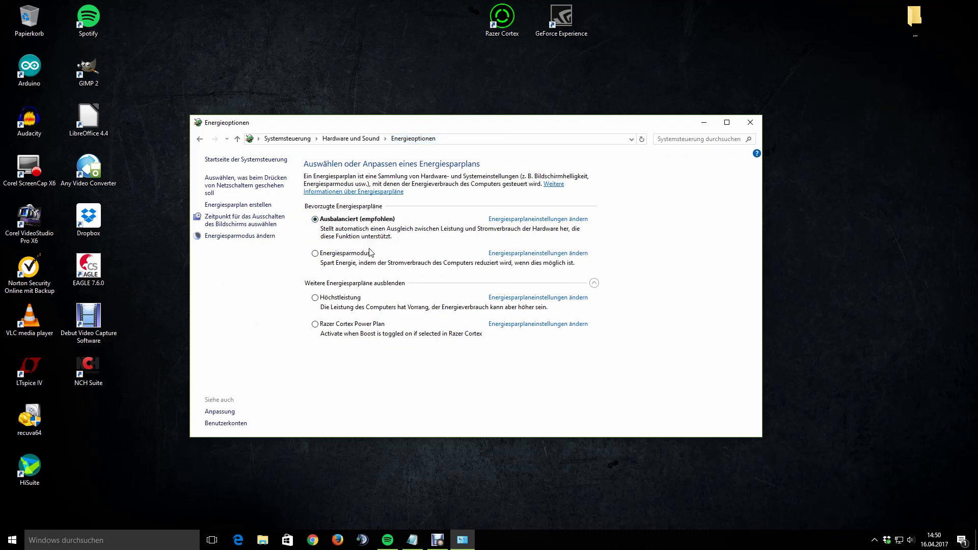
left_click(594, 283)
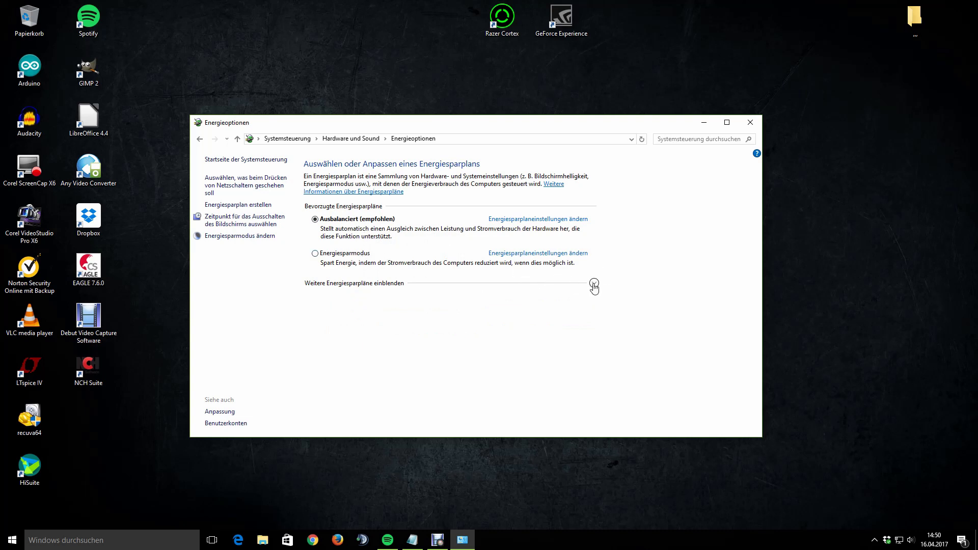
left_click(594, 283)
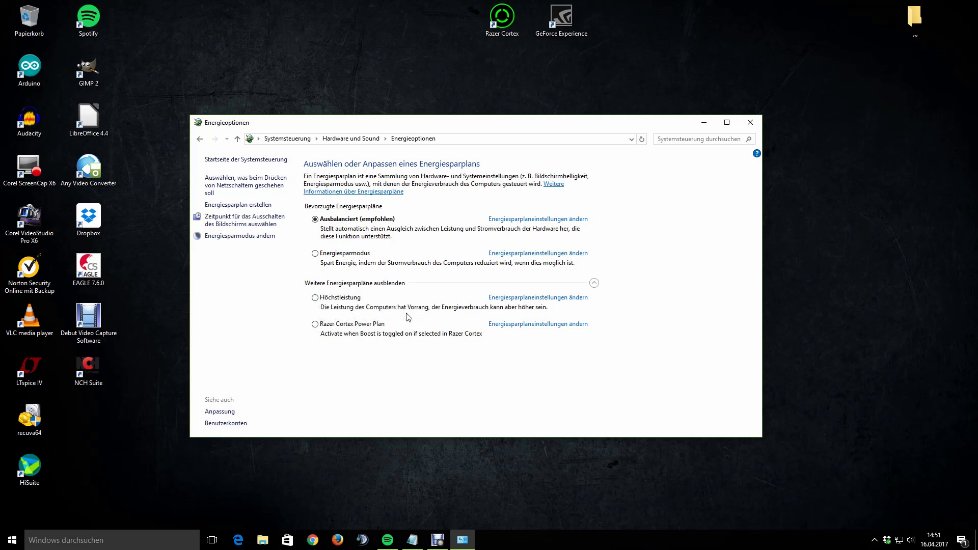
left_click(751, 124)
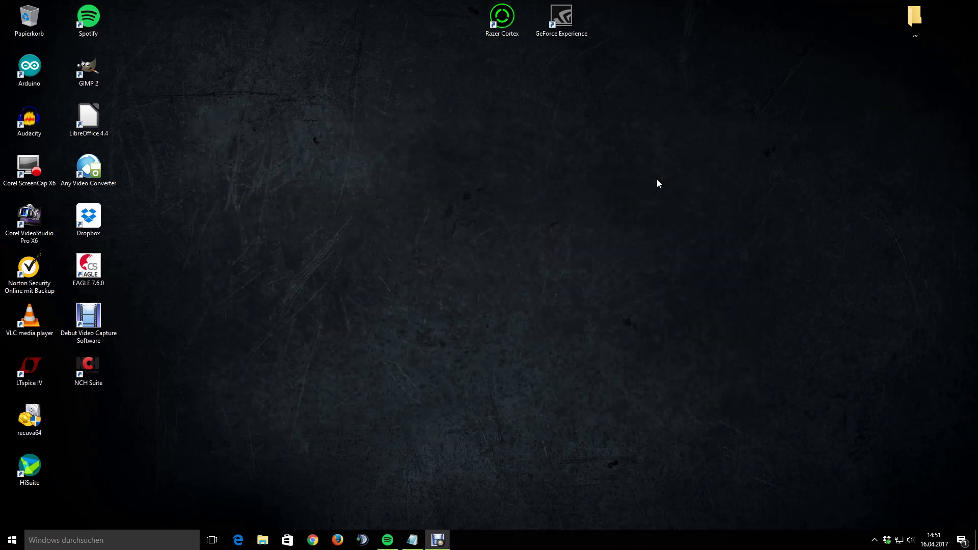
Find Datenträgerbereinigung through a Windows search and start it for drive C:.
left_click(70, 546)
type("datentr")
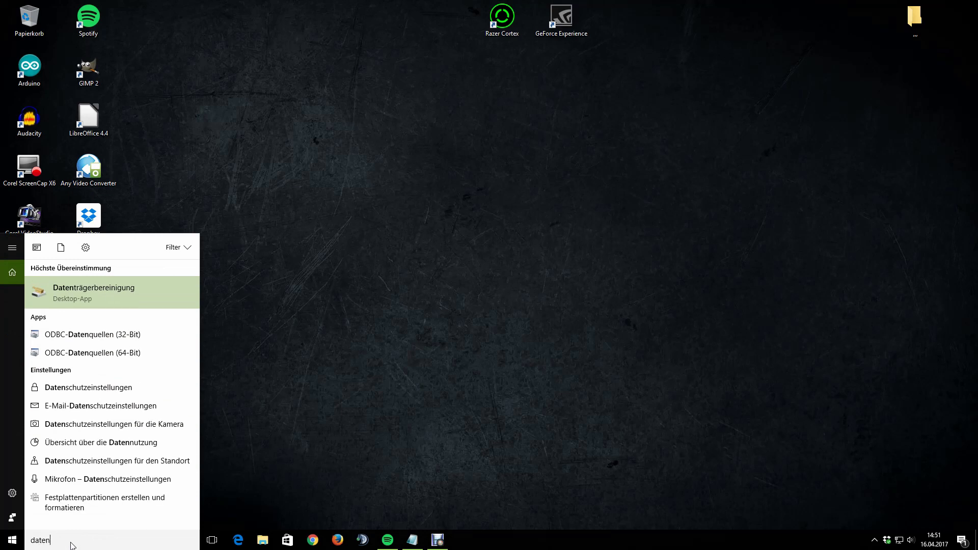
left_click(124, 291)
left_click_drag(490, 231, 490, 209)
left_click(490, 246)
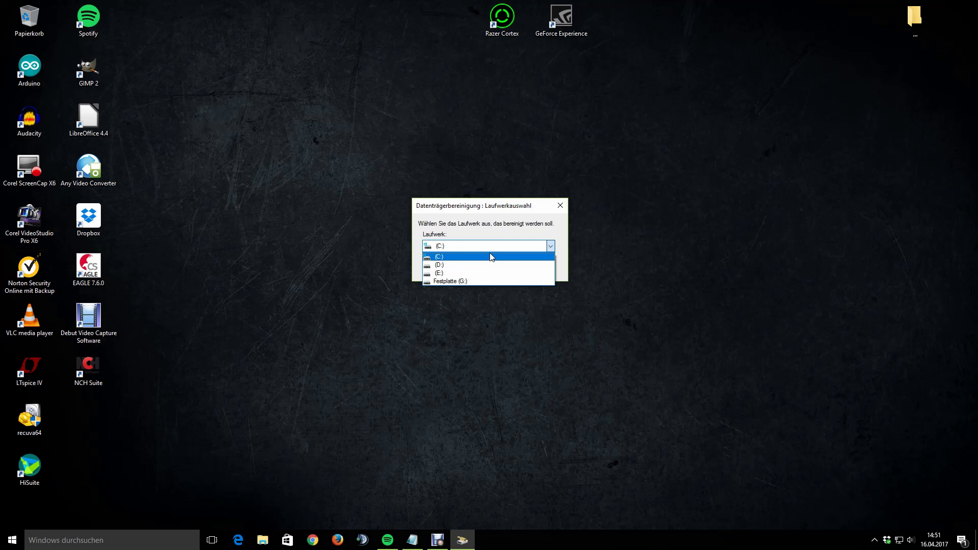
left_click(524, 207)
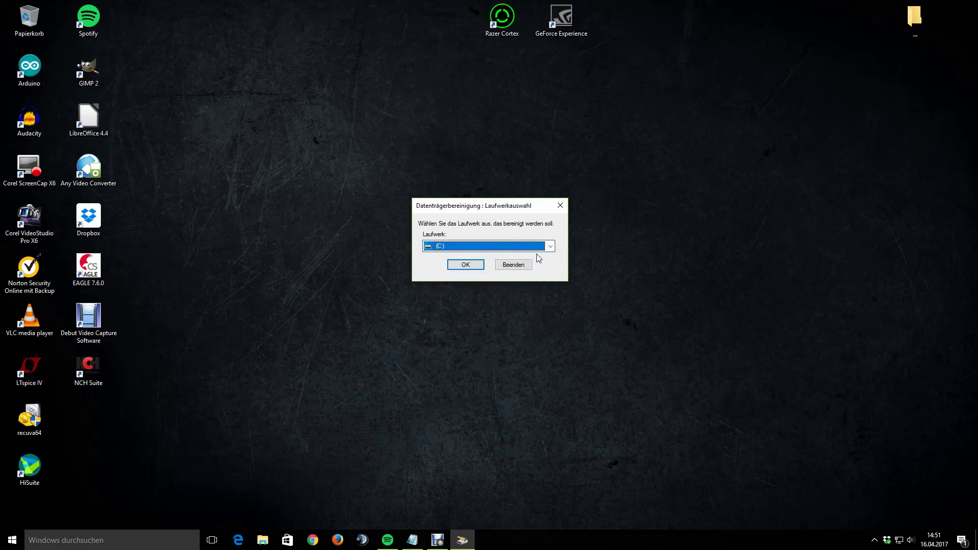
left_click(550, 248)
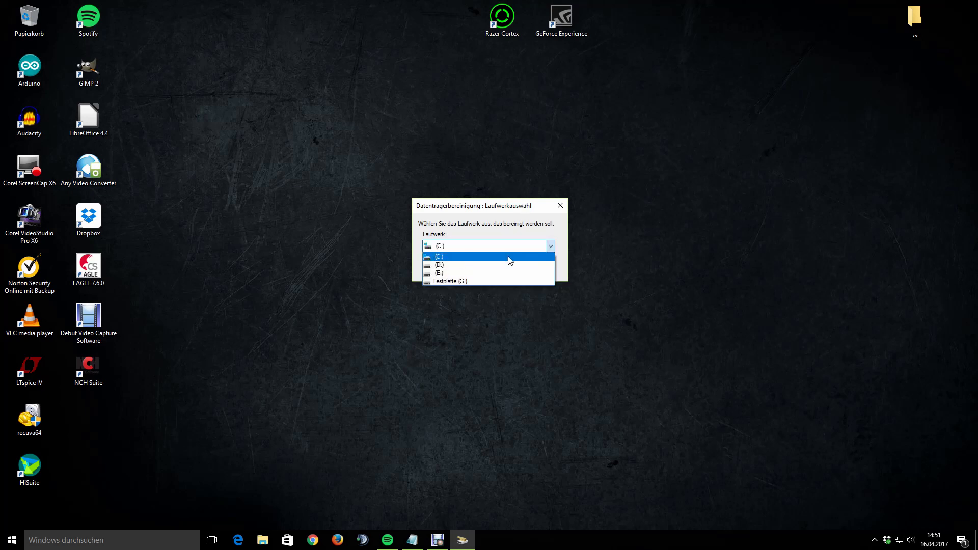
left_click(509, 257)
left_click(469, 268)
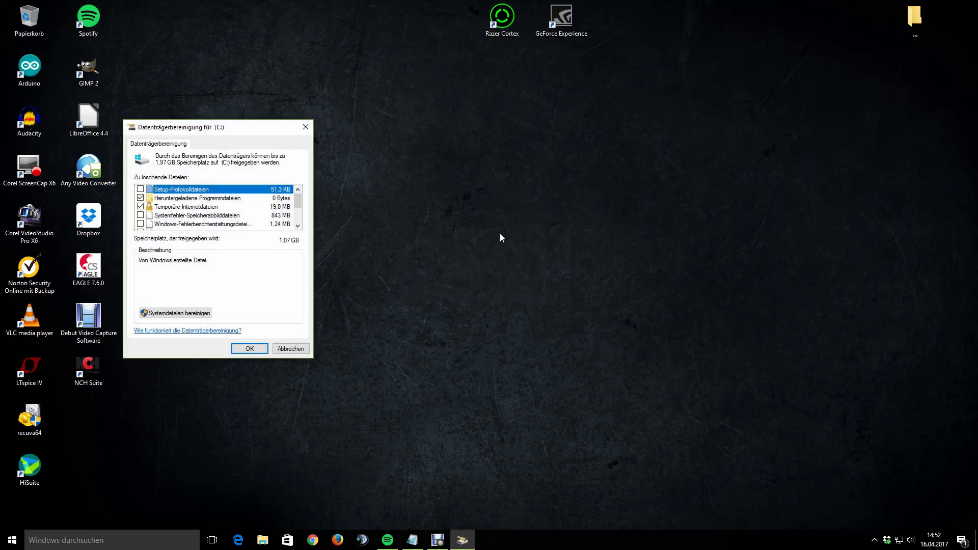
Review the deletable file types, try selecting and deselecting Temporäre Dateien, and cancel the disk cleanup.
left_click_drag(258, 128, 560, 133)
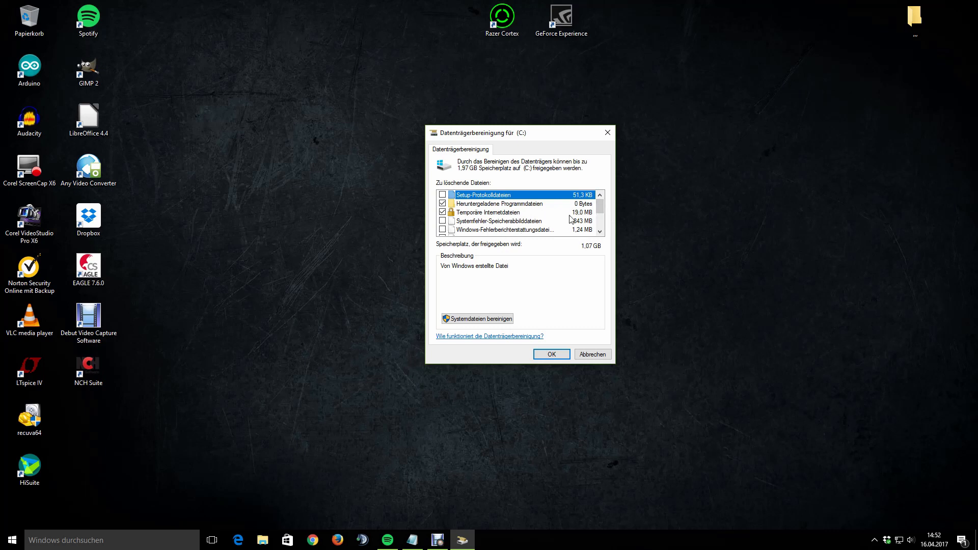
left_click_drag(601, 205, 604, 224)
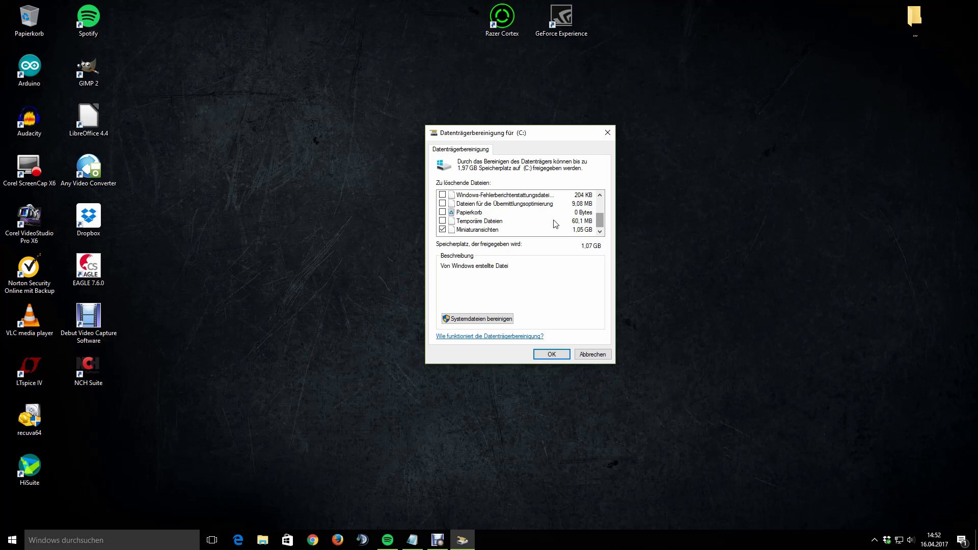
left_click(442, 221)
left_click(443, 221)
left_click(591, 355)
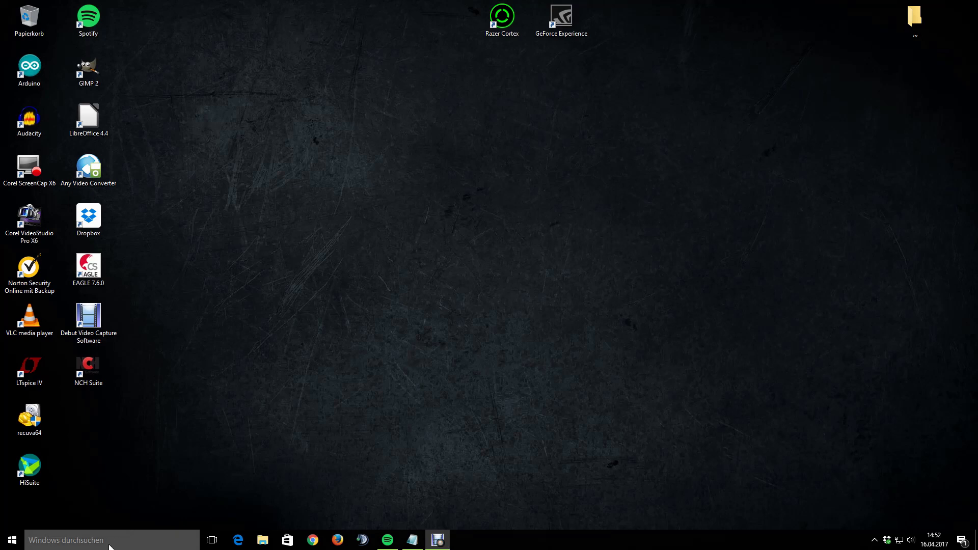
Open the temporary files folder through a Windows search for %temp%.
left_click(109, 544)
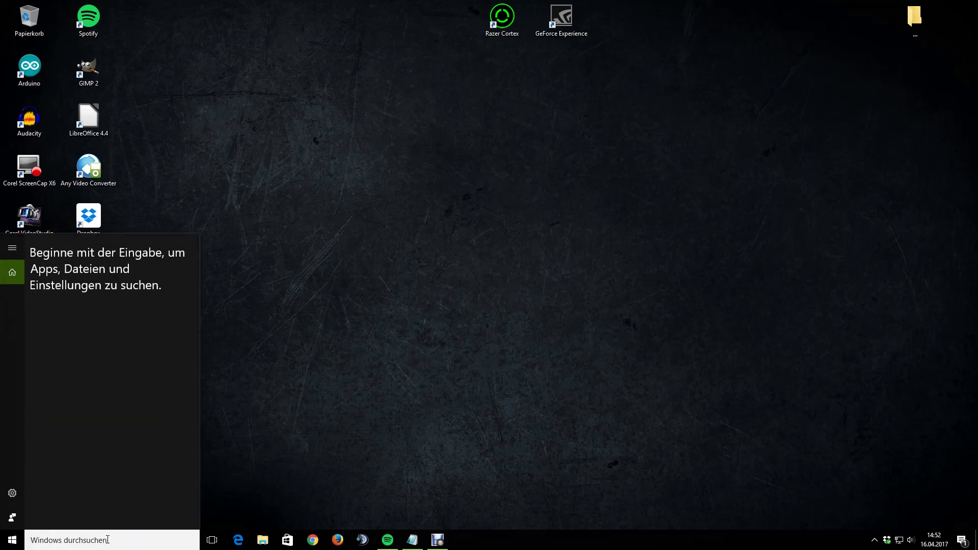
type("%temp")
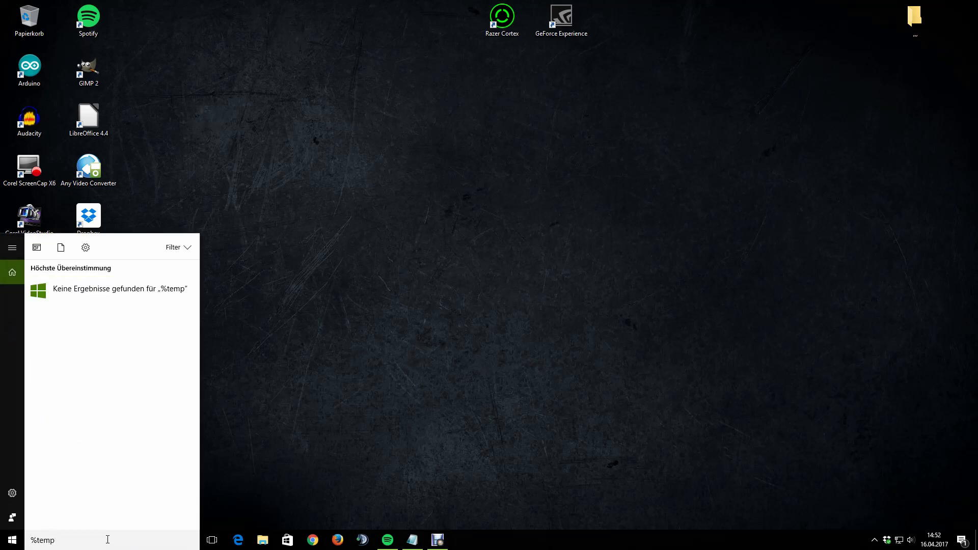
type("%")
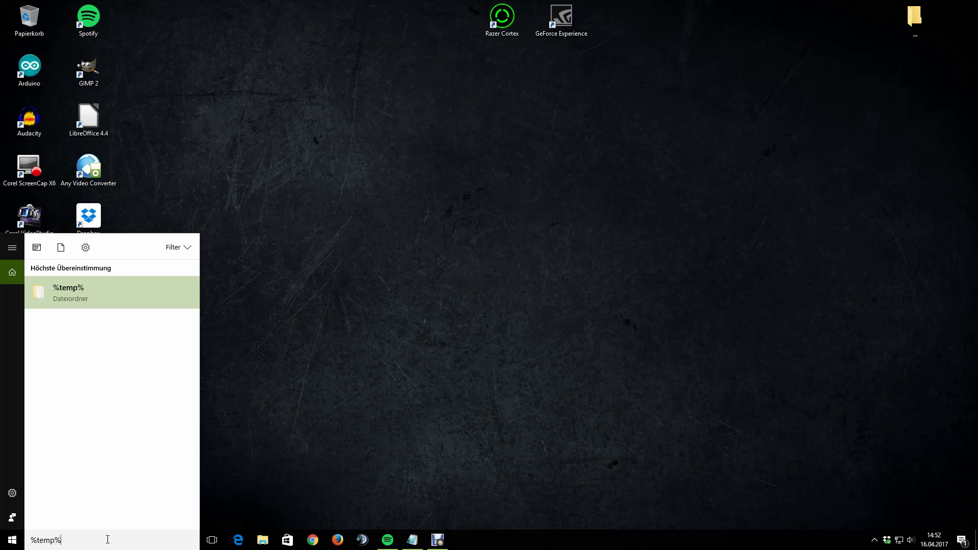
key("Return")
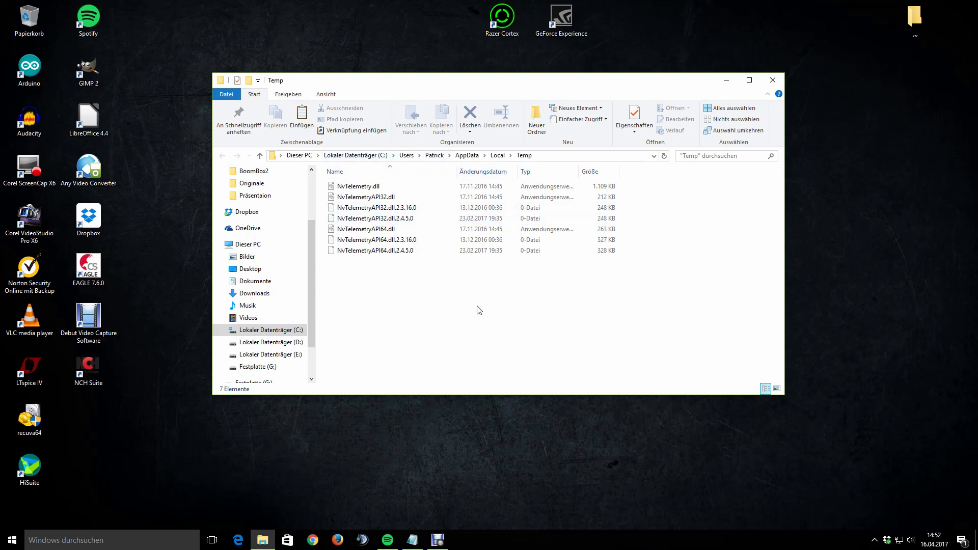
Delete all files in the Temp folder and close its window.
left_click_drag(478, 310, 333, 184)
key("Delete")
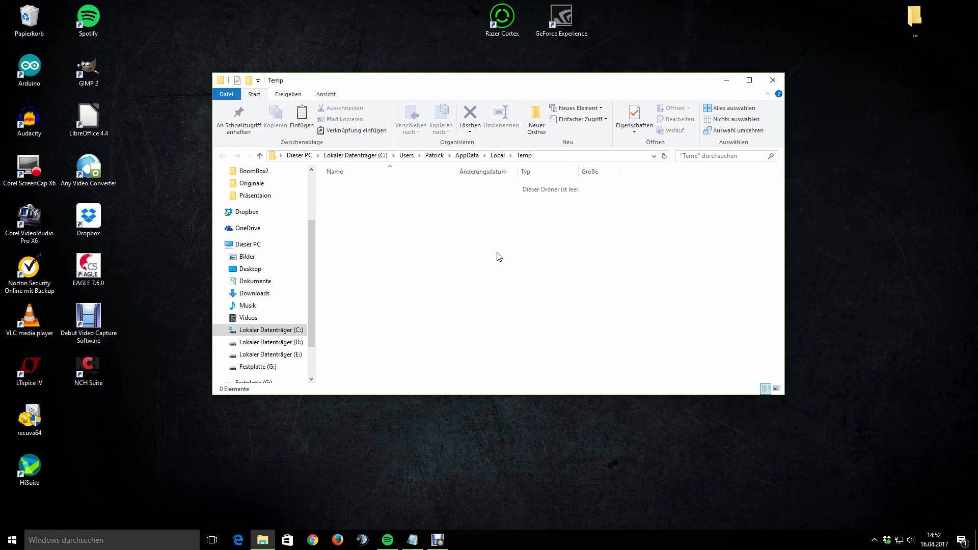
left_click(772, 80)
Open the Laufwerke defragmentieren und optimieren tool through a Windows search for defrag.
left_click(98, 539)
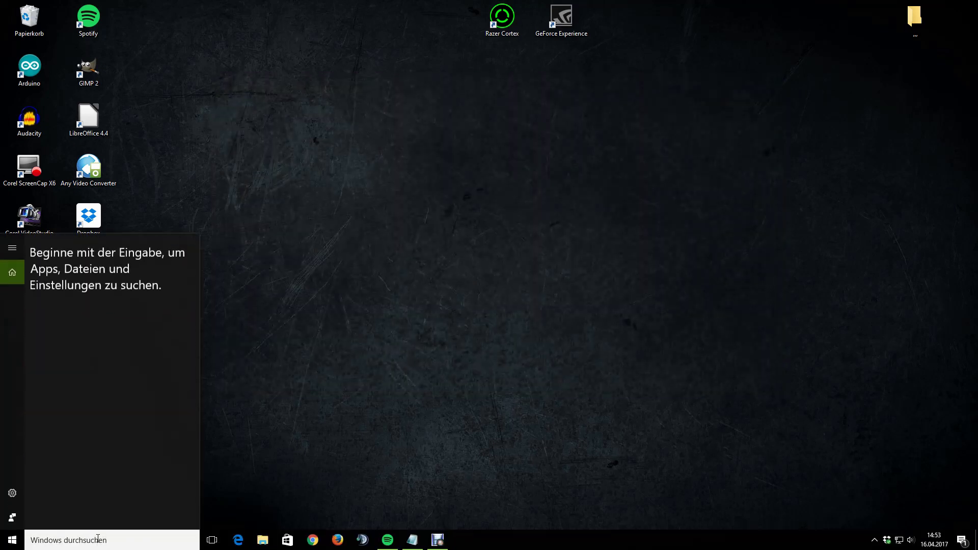
type("defrag")
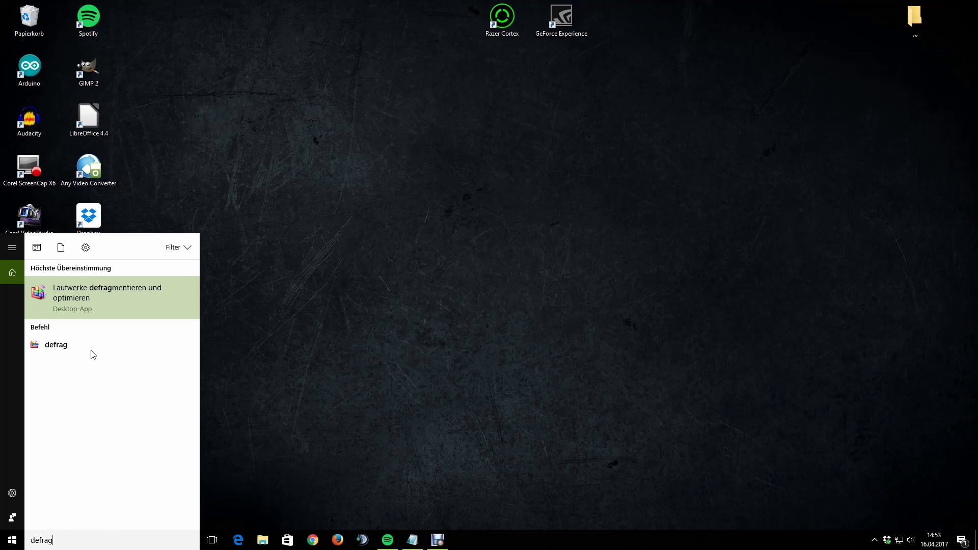
left_click(124, 299)
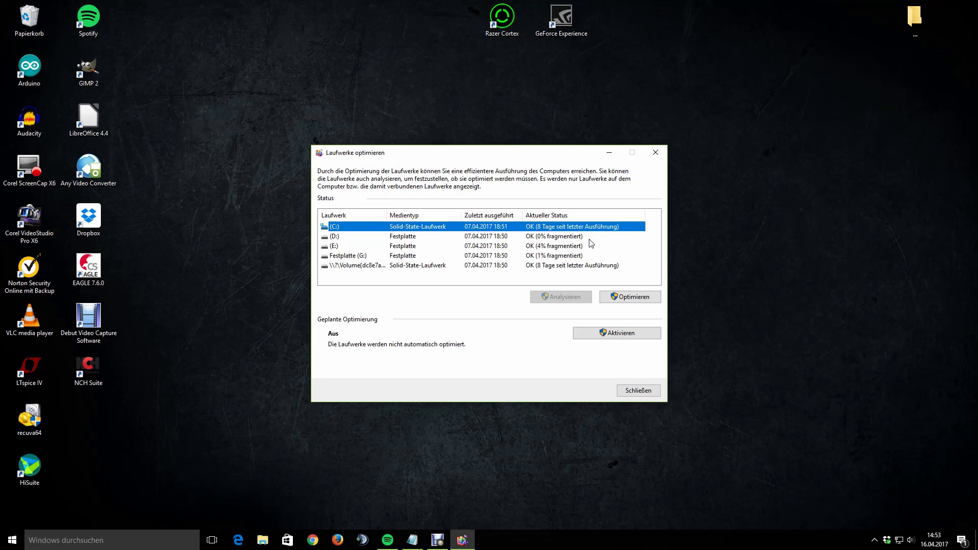
Examine the media type and fragmentation status of drives C:, D: and E:, and close the drive optimization window.
left_click(550, 254)
left_click(552, 246)
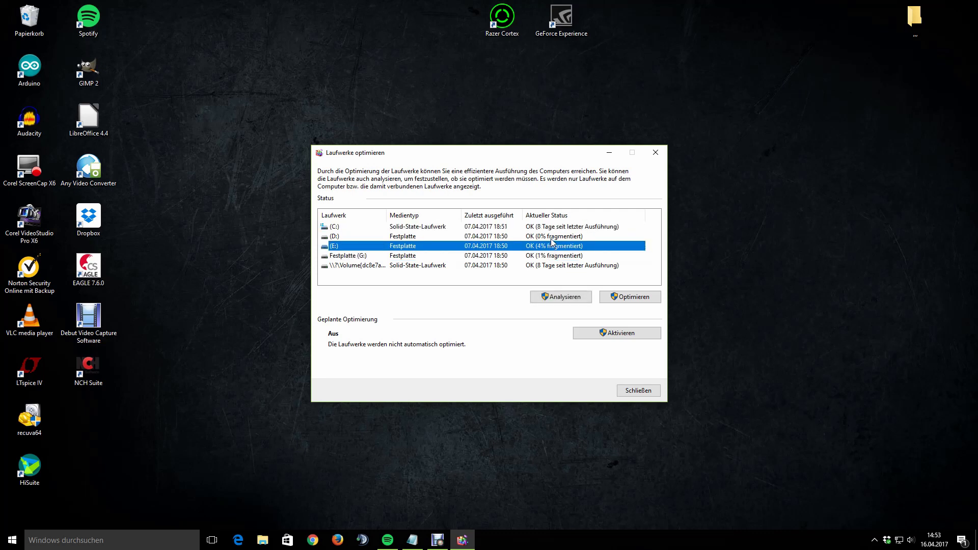
left_click(552, 238)
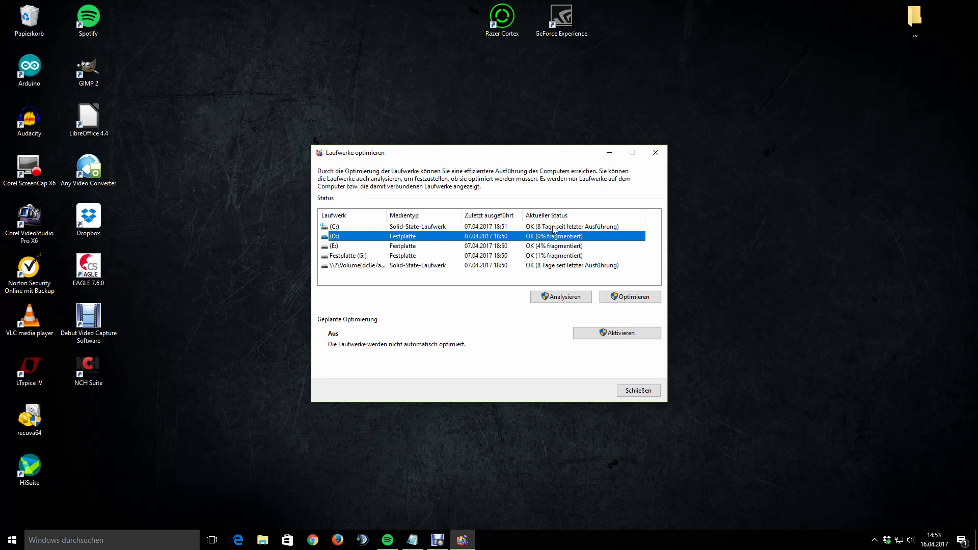
left_click(542, 229)
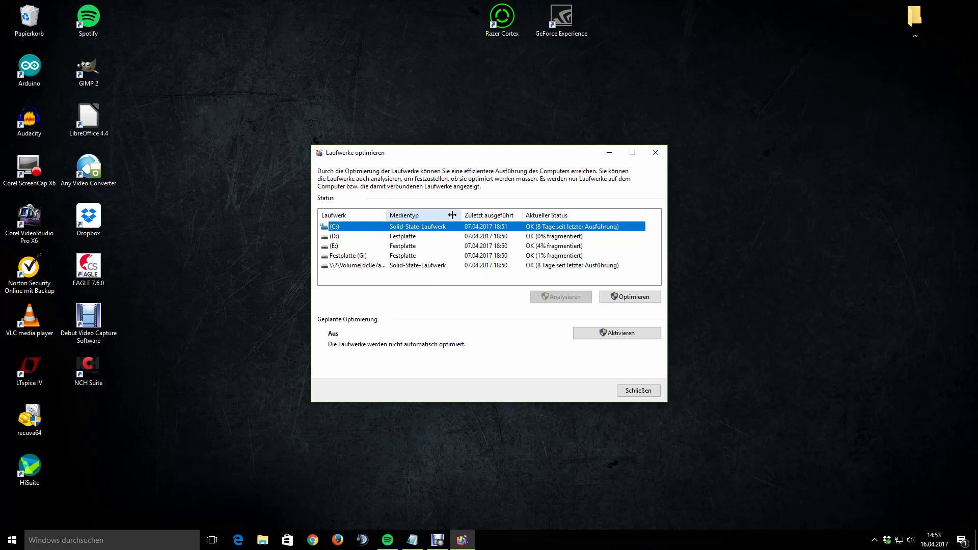
left_click(418, 237)
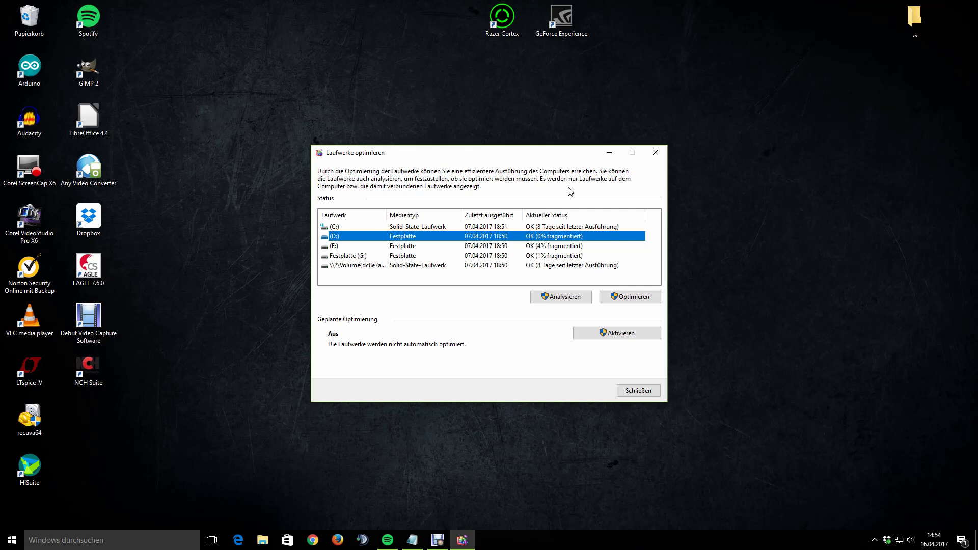
left_click_drag(550, 157, 552, 144)
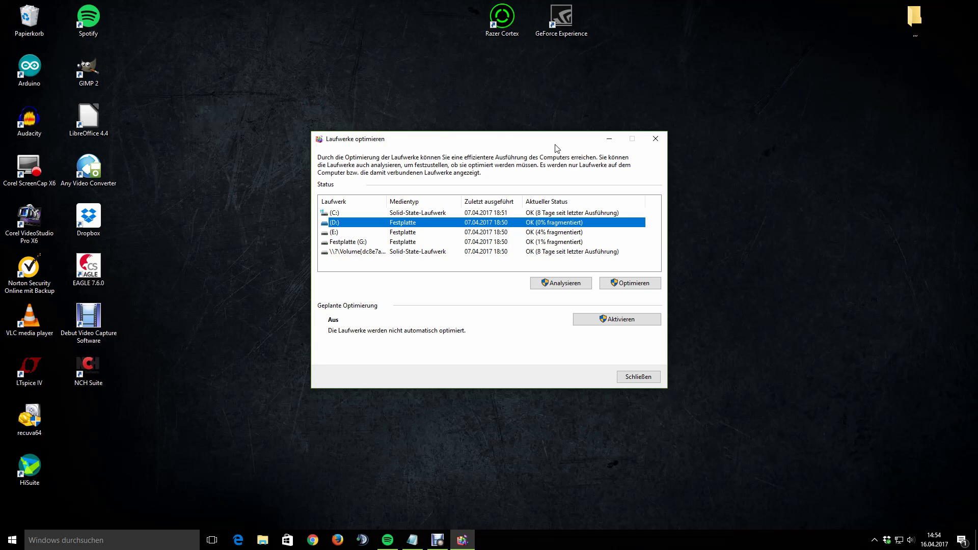
left_click_drag(555, 143, 562, 140)
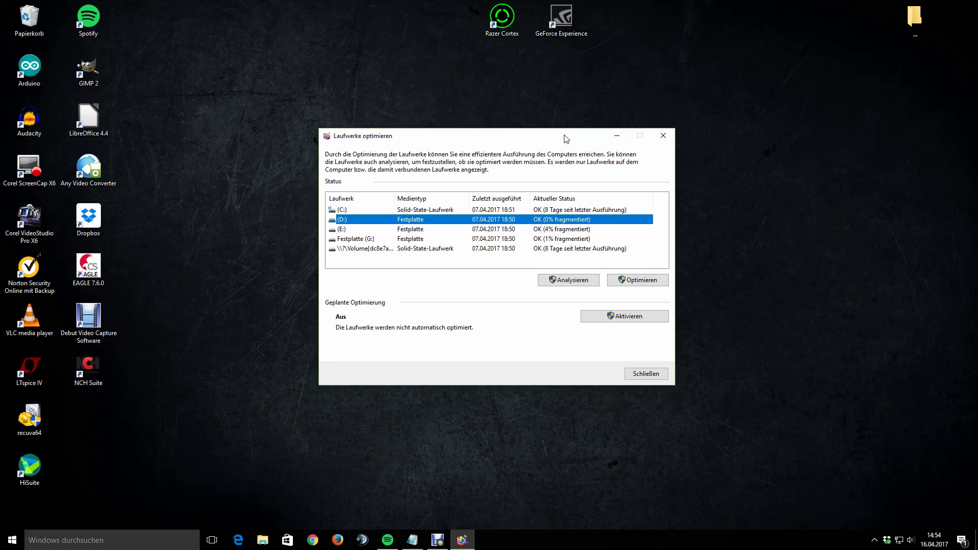
left_click_drag(564, 138, 560, 125)
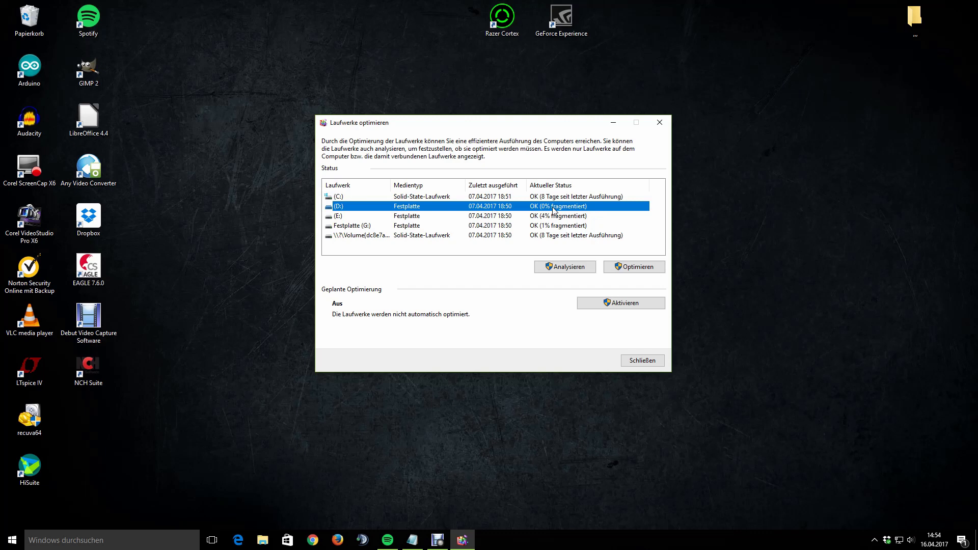
left_click_drag(490, 124, 500, 121)
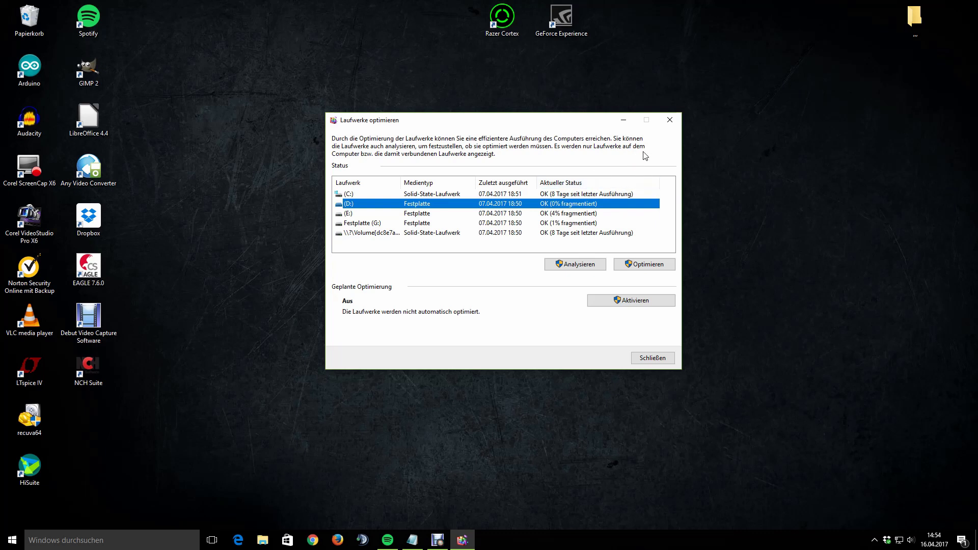
left_click(669, 120)
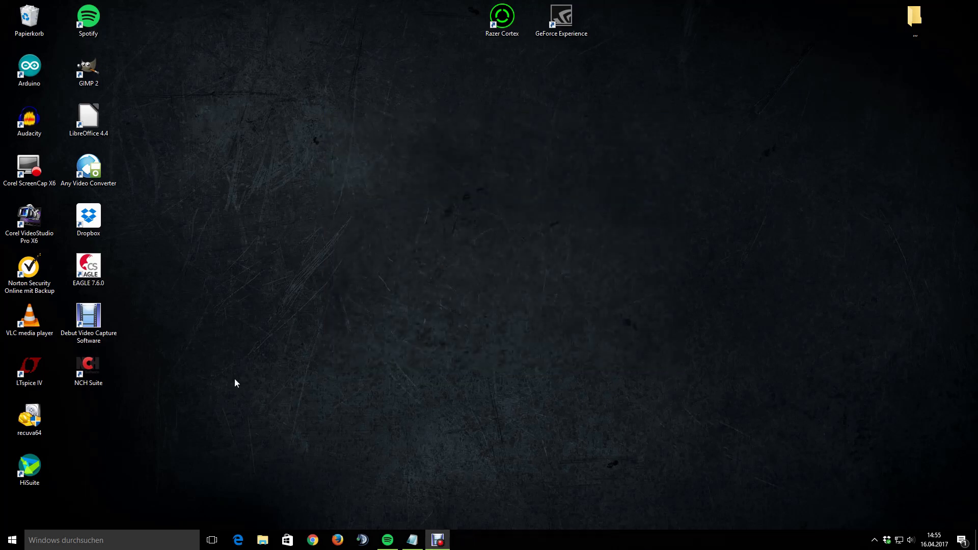
Open the Hintergrund-Apps page in the Datenschutz section of the Windows settings.
left_click(13, 540)
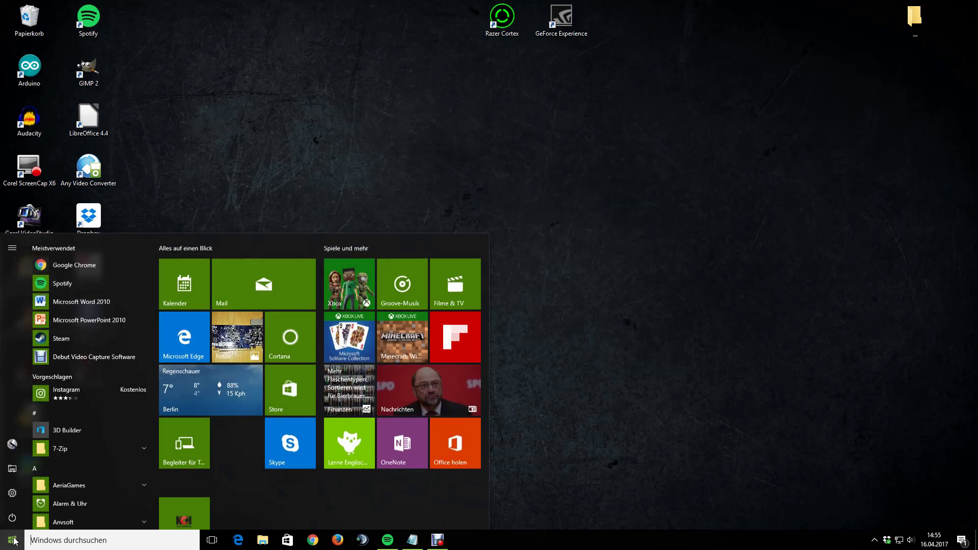
left_click(12, 493)
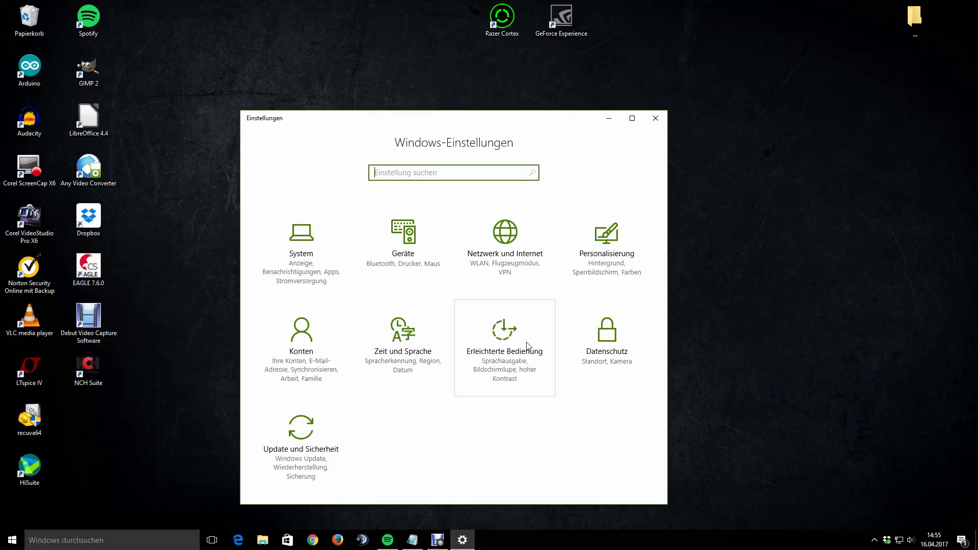
left_click(608, 350)
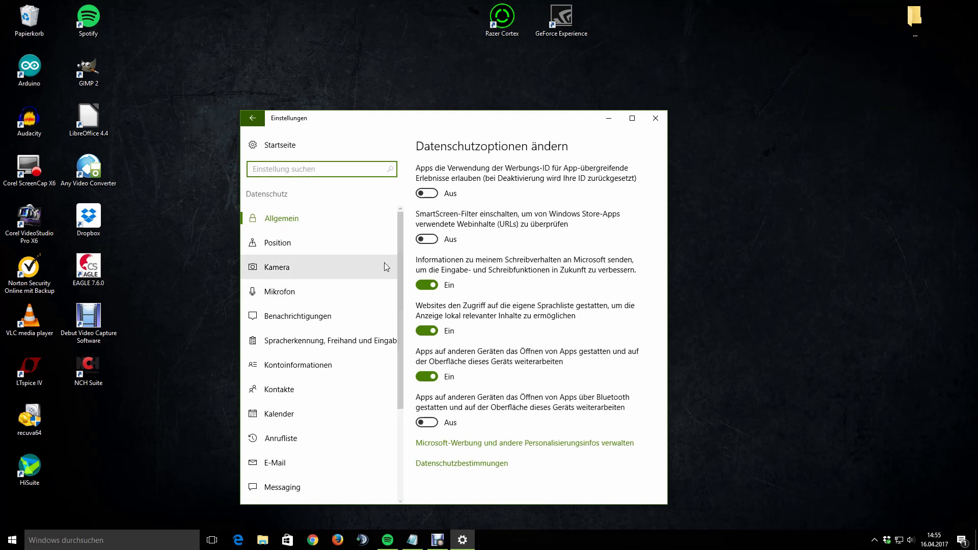
left_click_drag(452, 125, 453, 84)
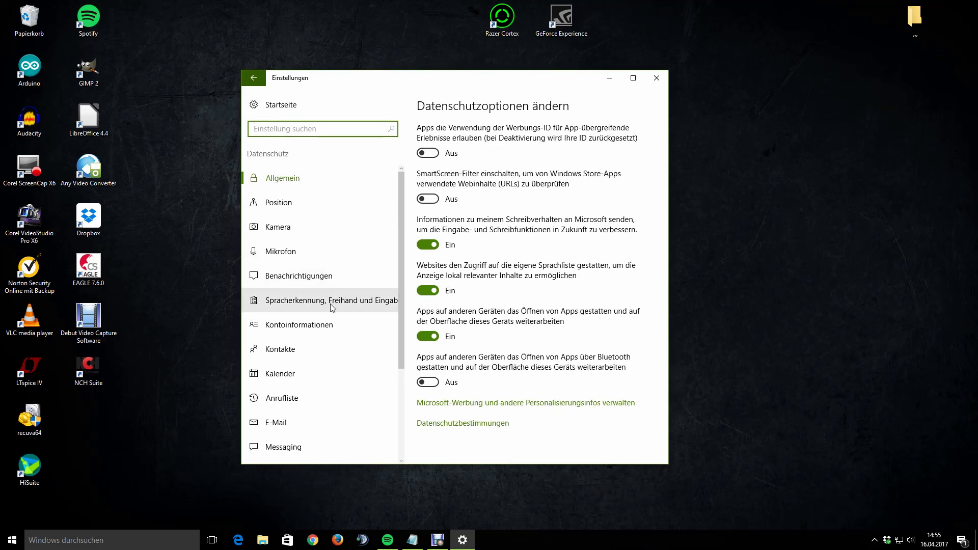
scroll(333, 304, "down", 5)
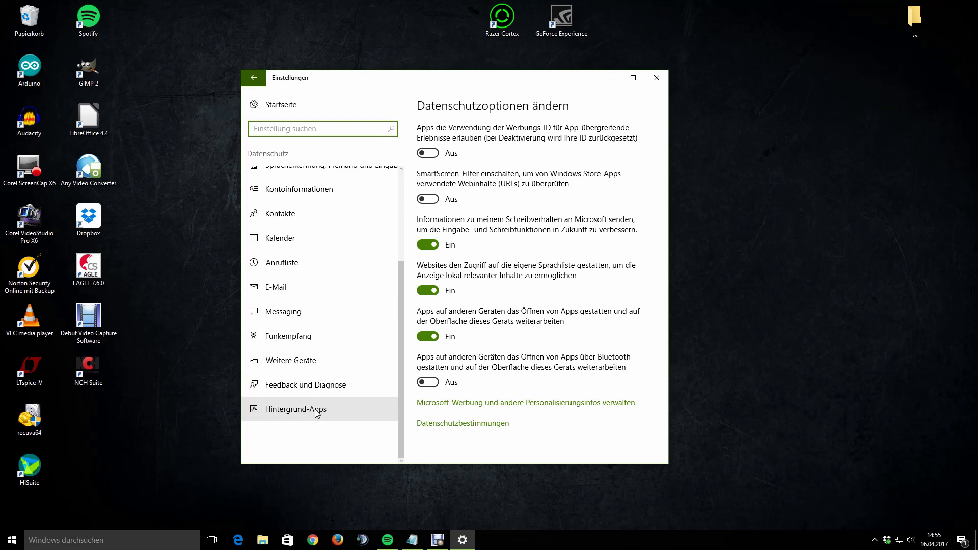
scroll(370, 241, "up", 5)
scroll(341, 385, "down", 5)
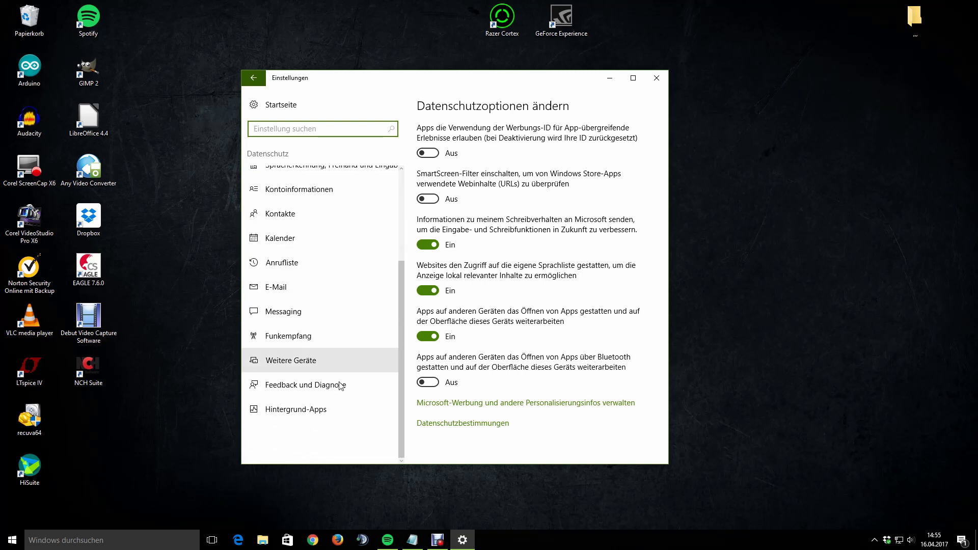
left_click(314, 408)
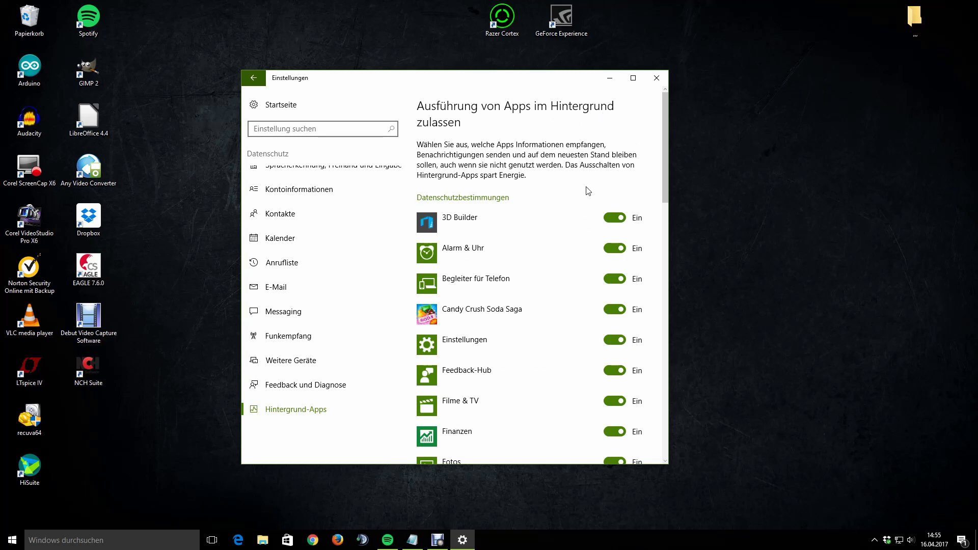
Review which apps from 3D Builder to Xbox are allowed to run in the background, and close the settings.
scroll(588, 191, "down", 3)
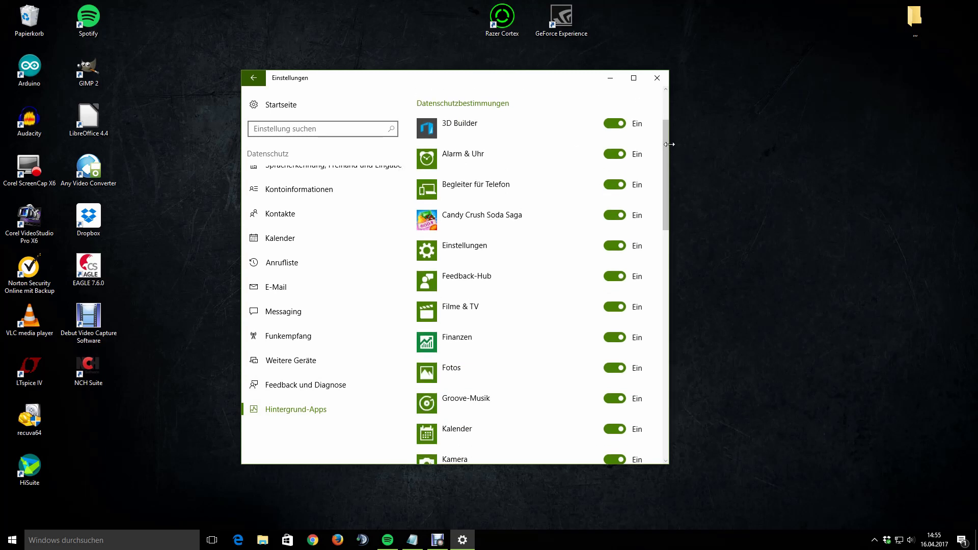
left_click_drag(665, 127, 674, 94)
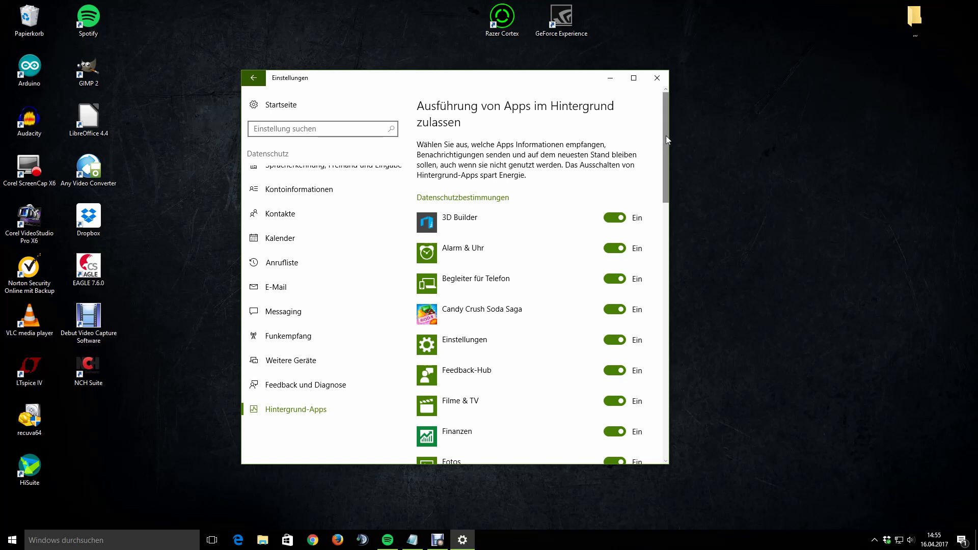
left_click_drag(665, 136, 666, 151)
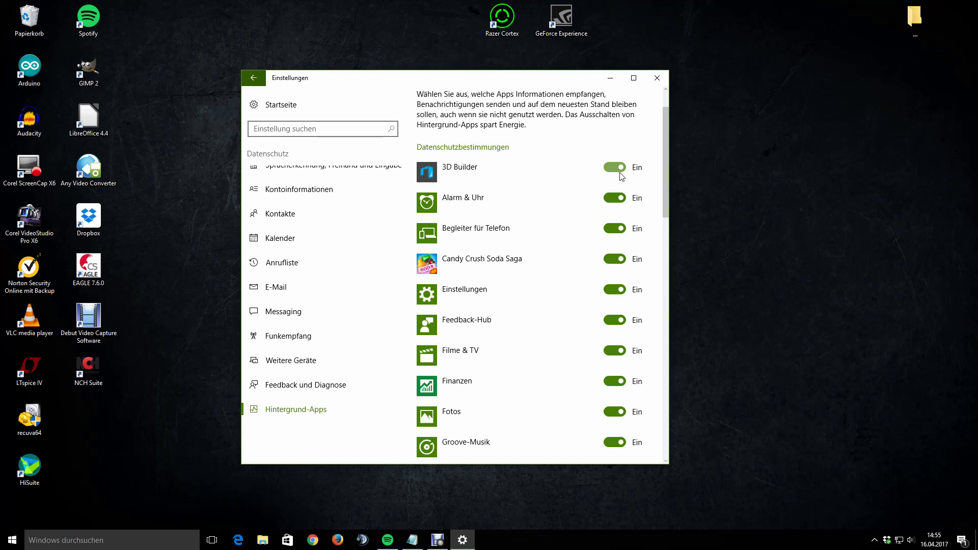
left_click_drag(664, 164, 692, 102)
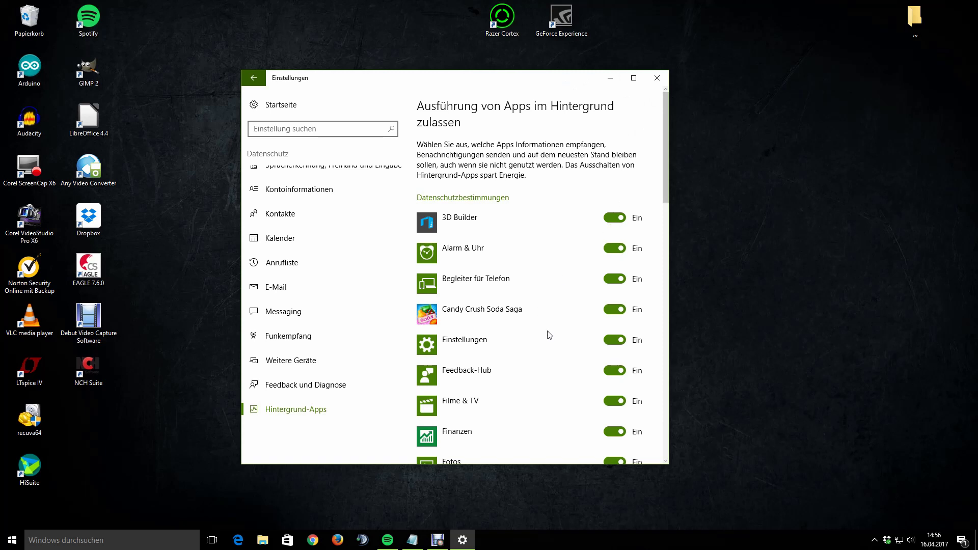
scroll(665, 174, "down", 1)
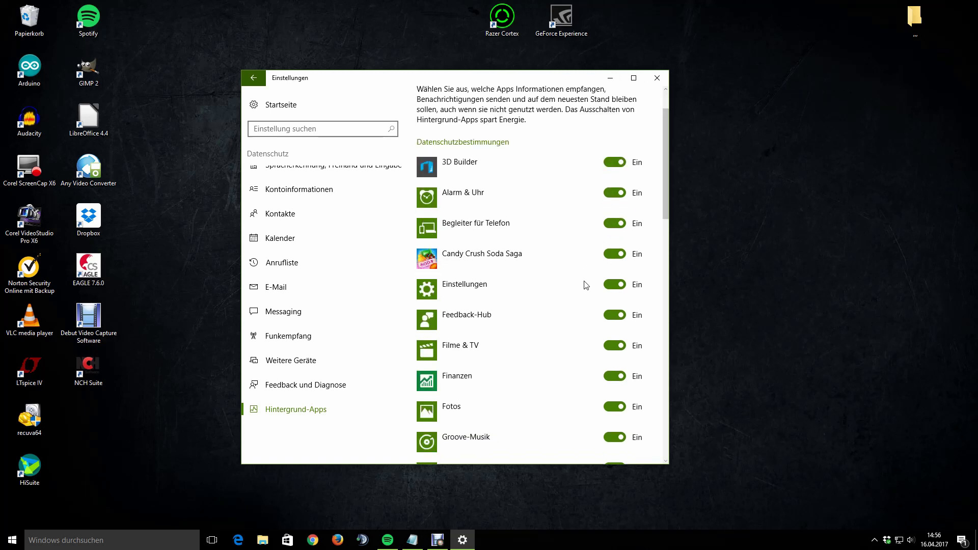
left_click_drag(665, 151, 668, 242)
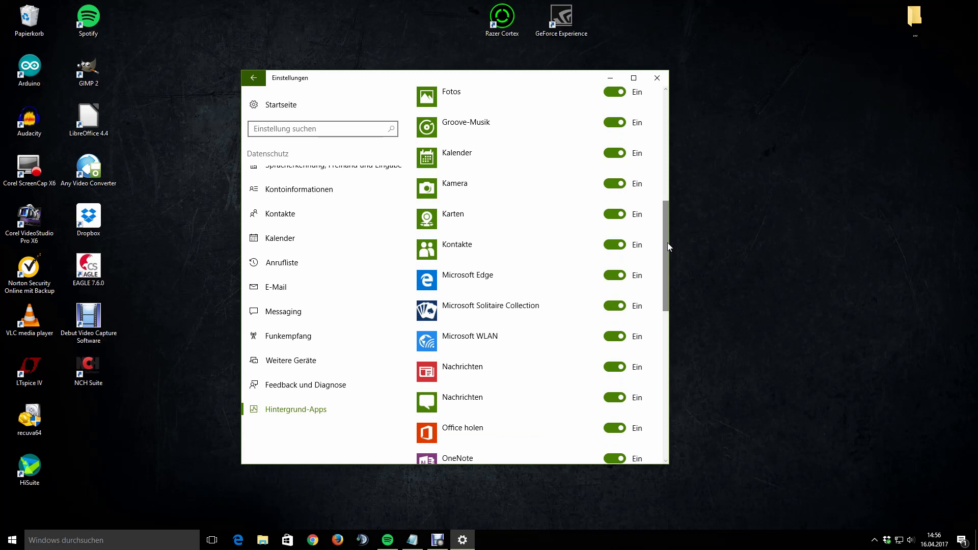
scroll(664, 277, "down", 3)
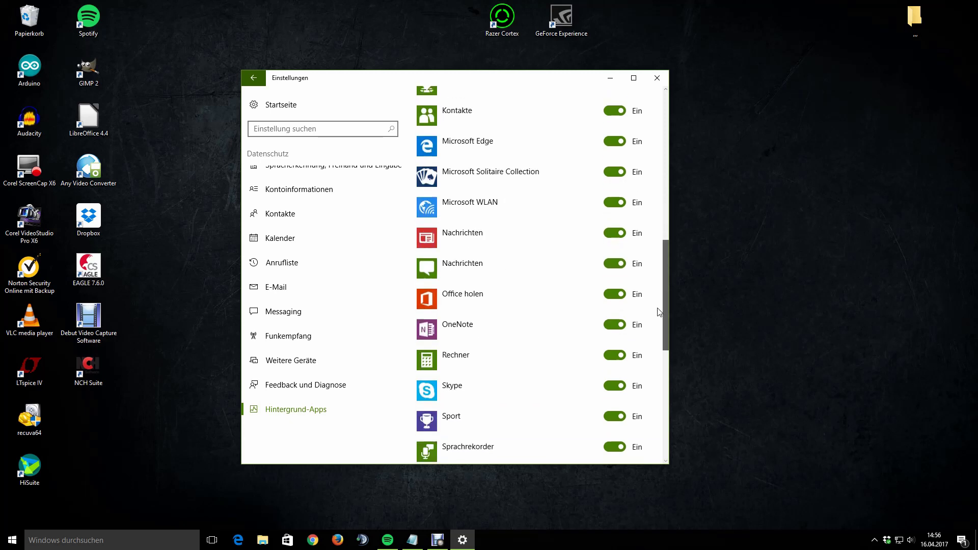
left_click_drag(661, 317, 667, 411)
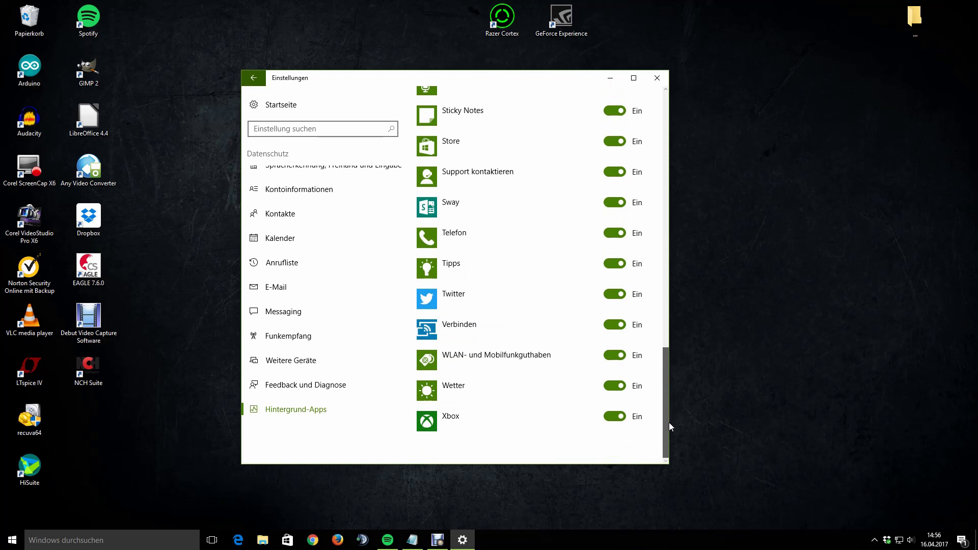
left_click_drag(664, 405, 666, 364)
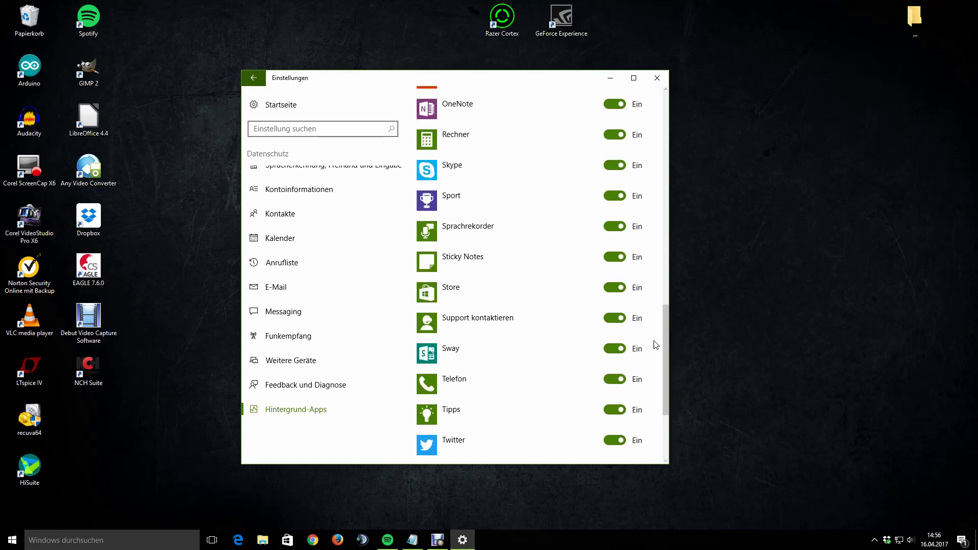
left_click_drag(665, 325, 675, 96)
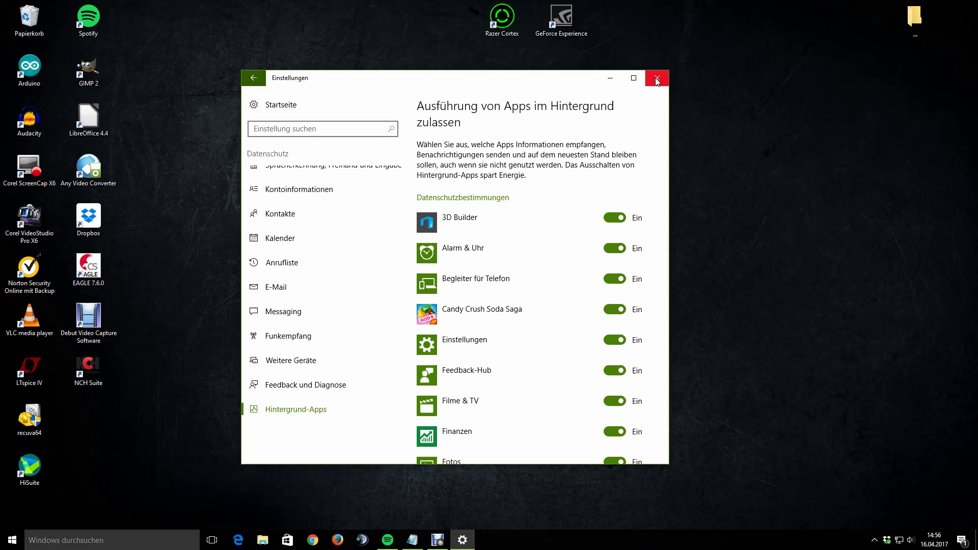
left_click(657, 79)
Find Einstellungen der Anzeige through a Windows search for anzei and open the Erweiterte Anzeigeeinstellungen.
left_click(127, 532)
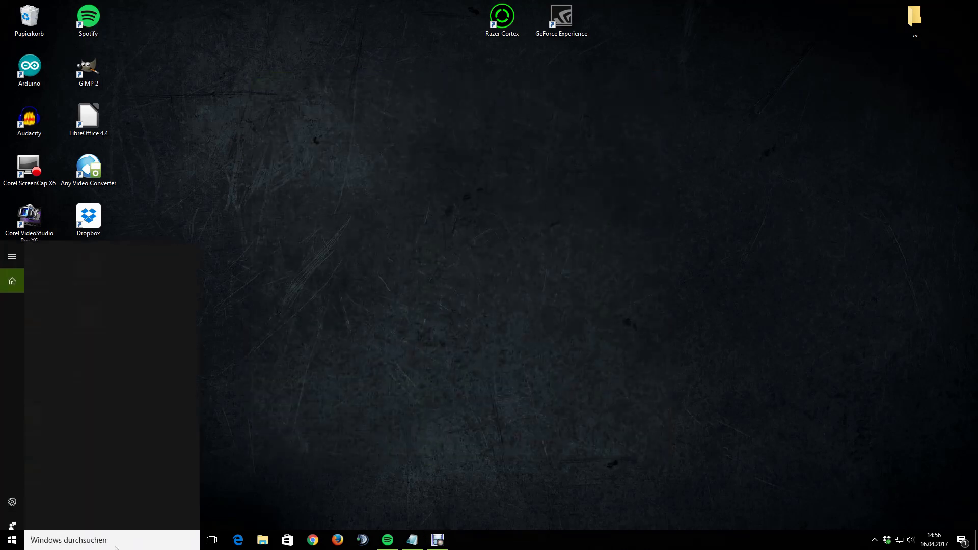
type("anzei")
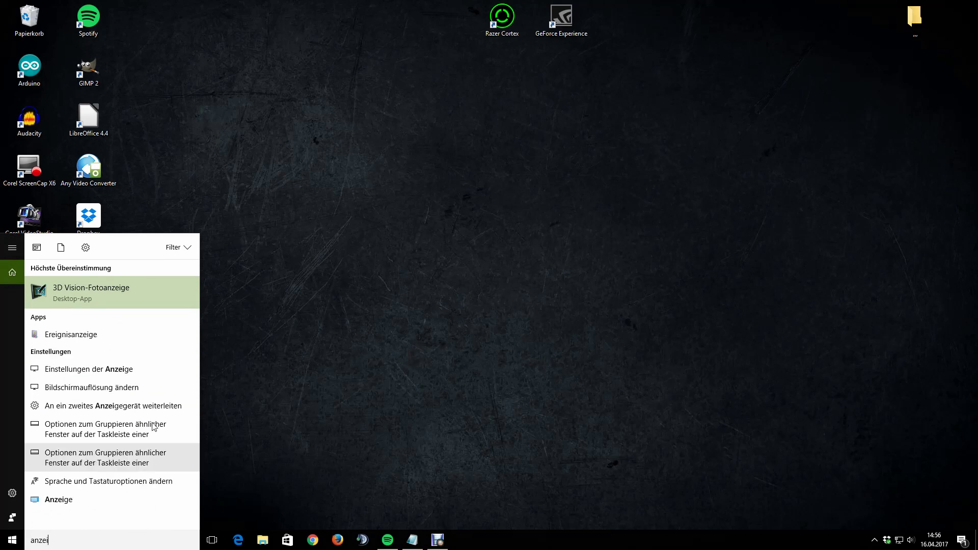
left_click(110, 373)
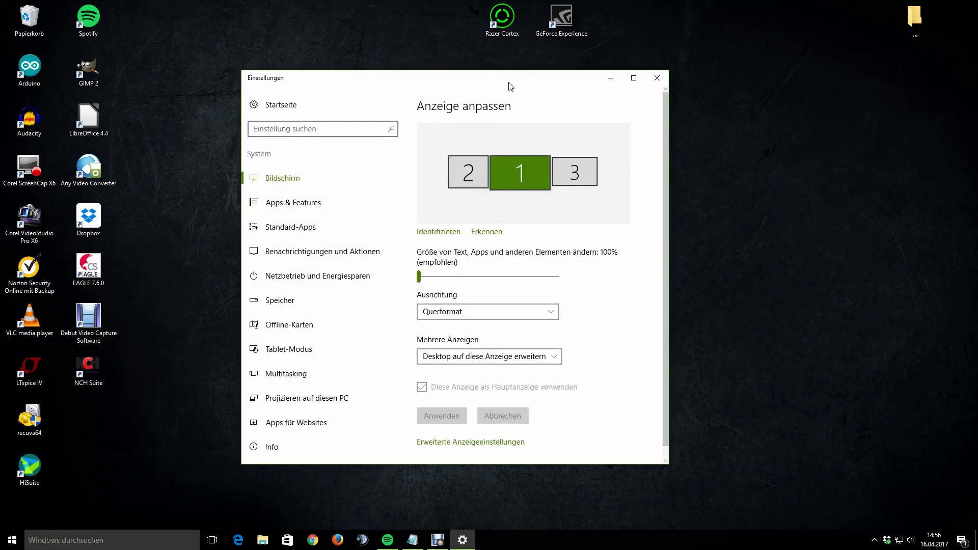
left_click_drag(460, 83, 508, 83)
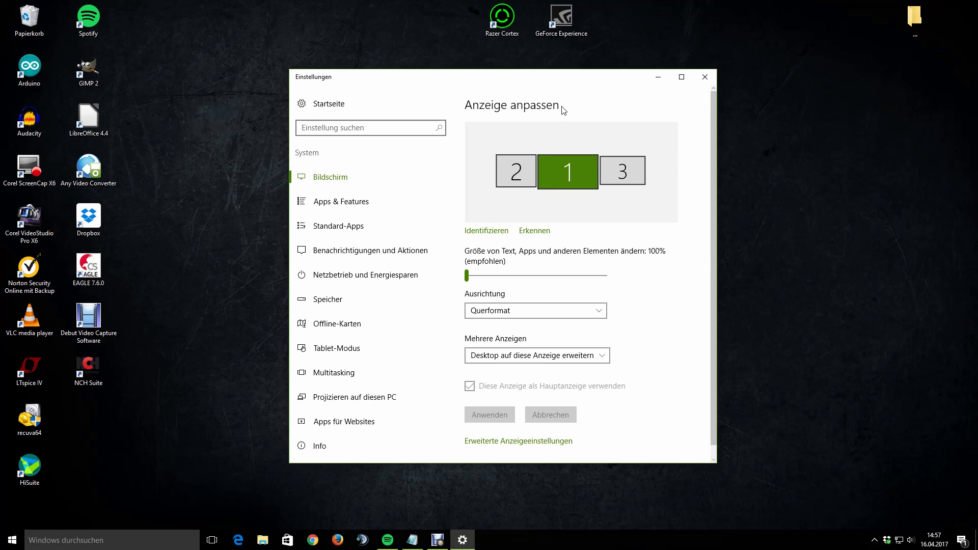
scroll(588, 199, "down", 1)
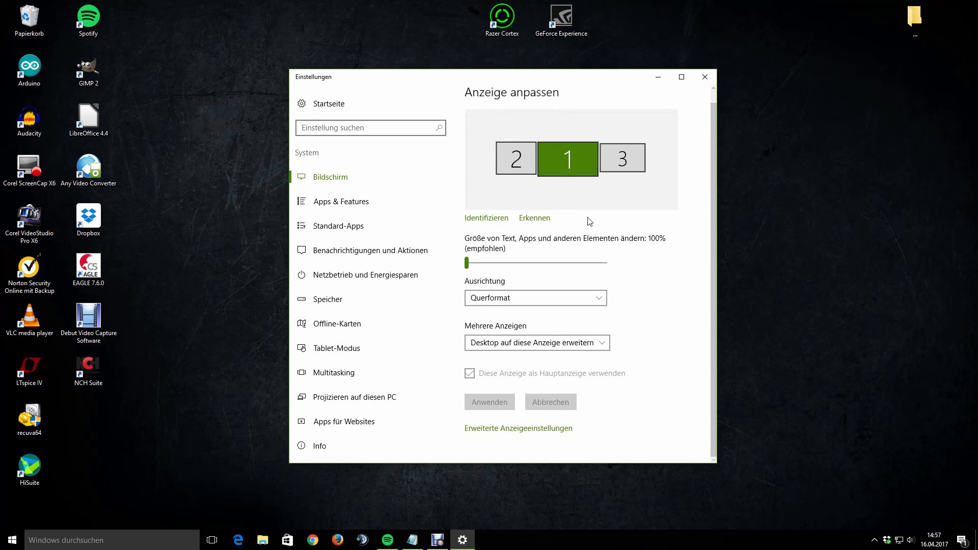
left_click(554, 428)
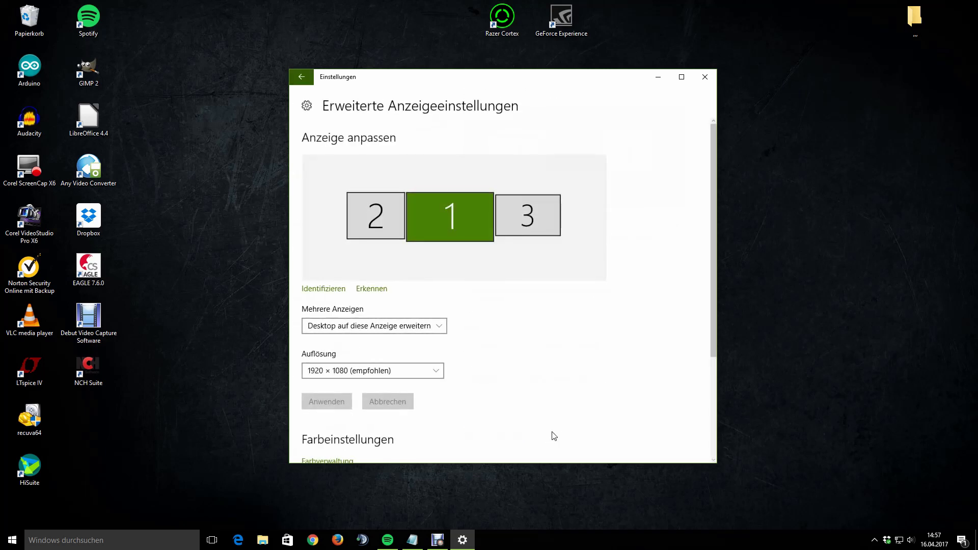
Review the Auflösung options for display 1 in the advanced display settings, keep 1920 × 1080 (empfohlen), and close the settings.
scroll(469, 224, "down", 3)
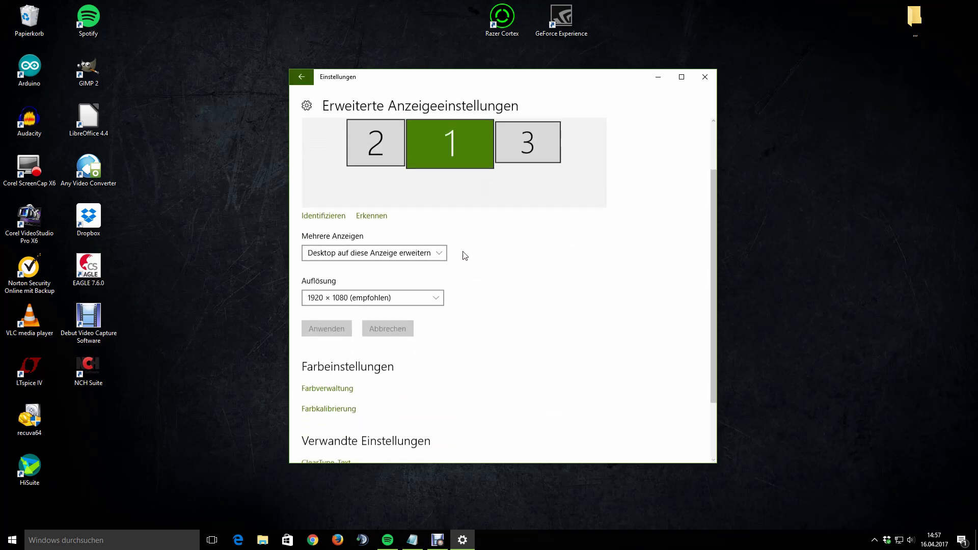
left_click(397, 285)
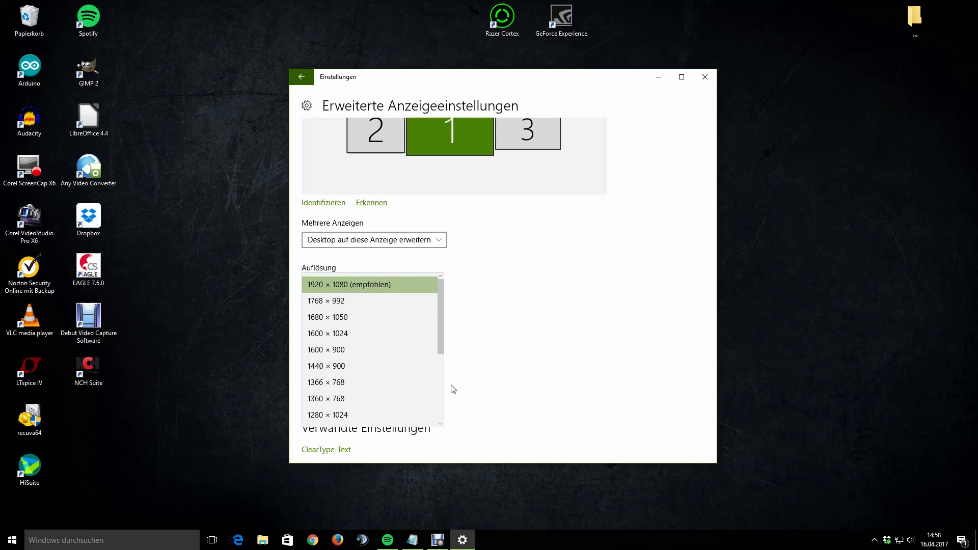
left_click(517, 388)
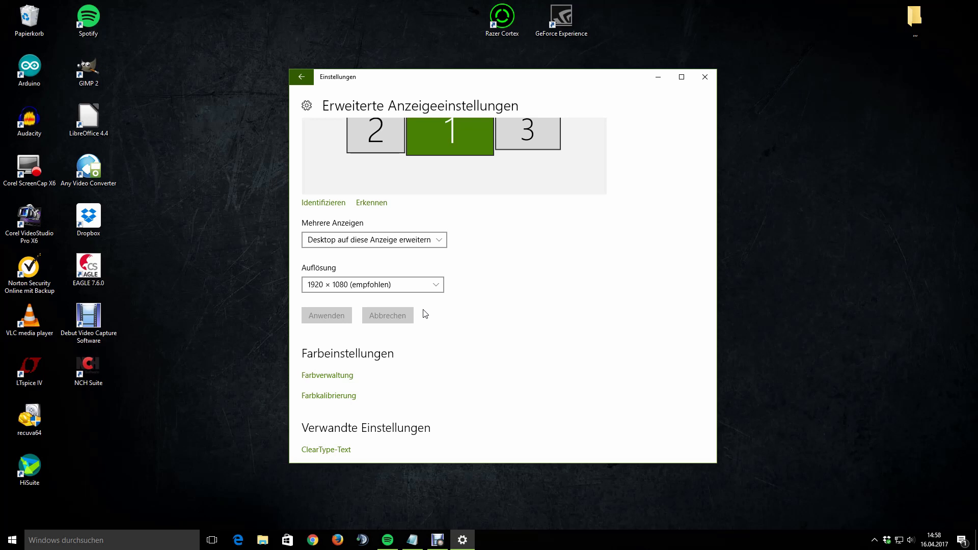
left_click(377, 289)
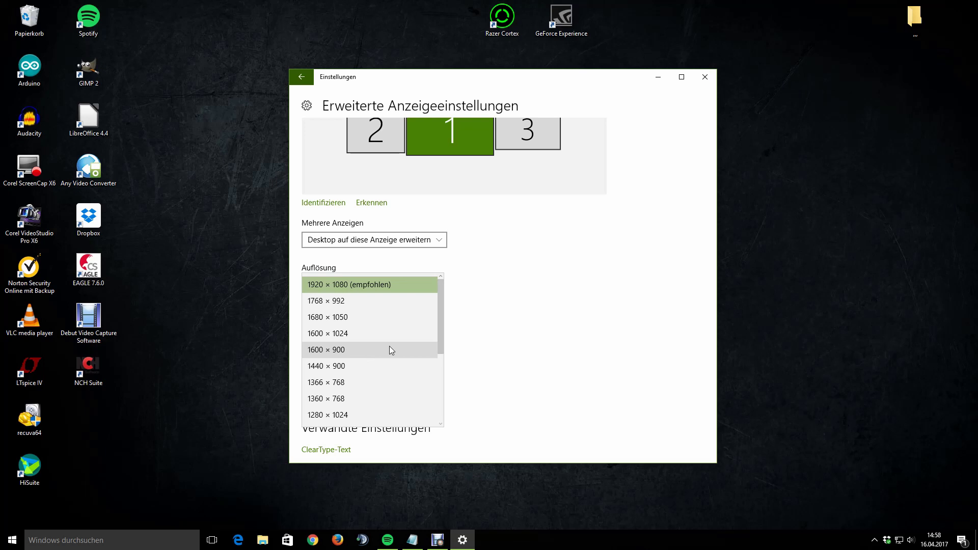
left_click(503, 342)
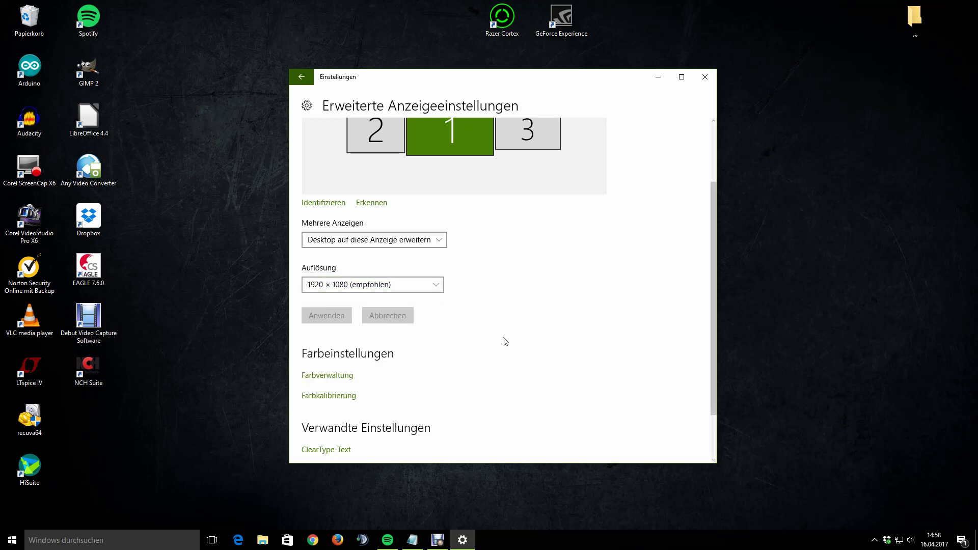
scroll(505, 341, "up", 2)
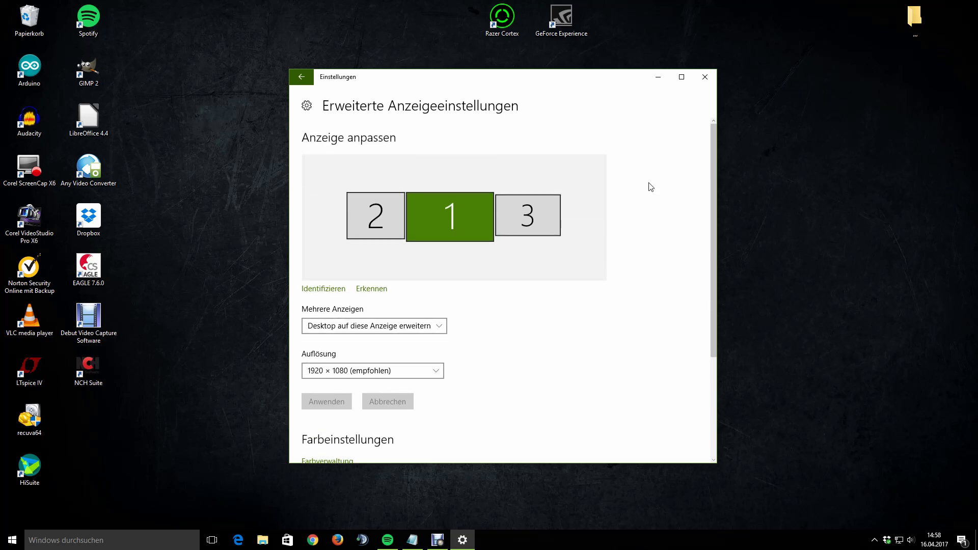
left_click(705, 78)
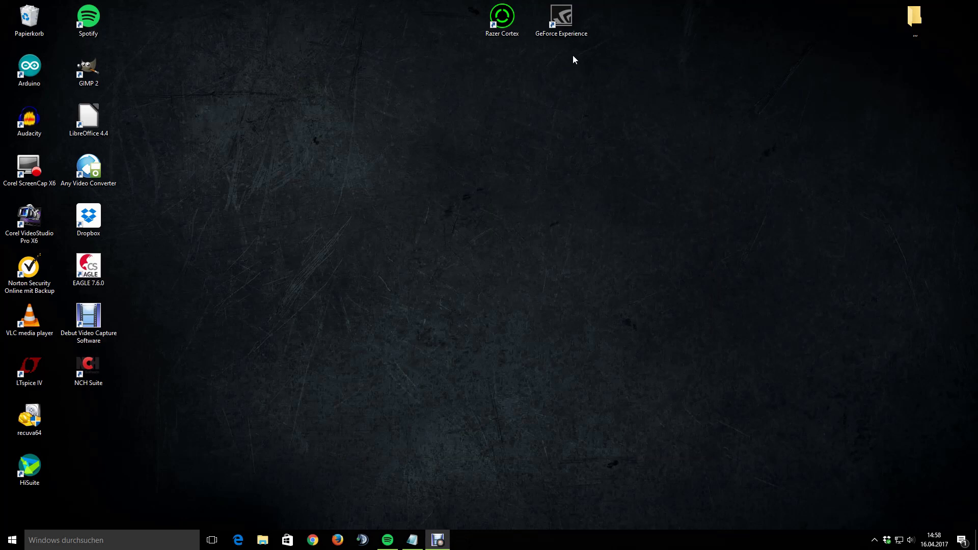
Move the Razer Cortex shortcut to the middle of the desktop and launch Razer Cortex.
left_click_drag(503, 23, 504, 227)
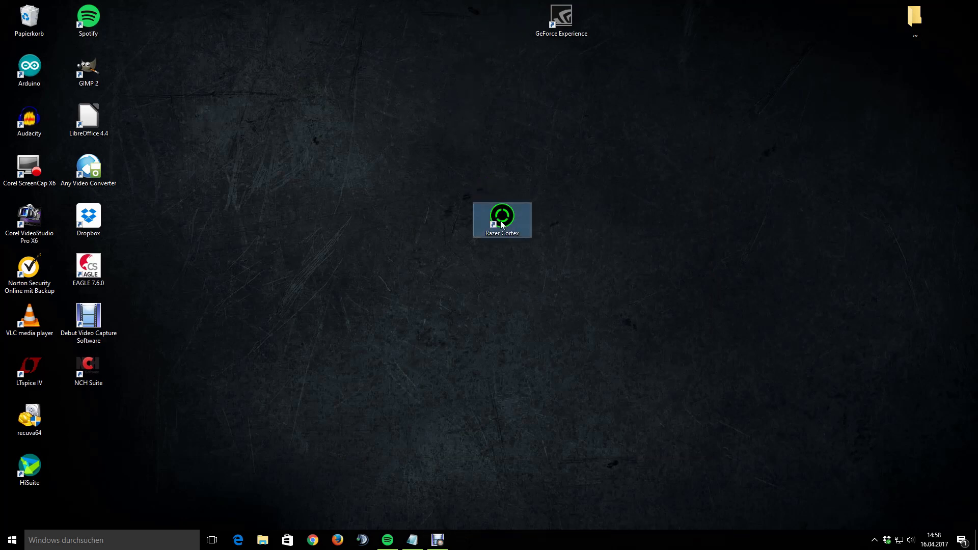
left_click_drag(419, 155, 587, 279)
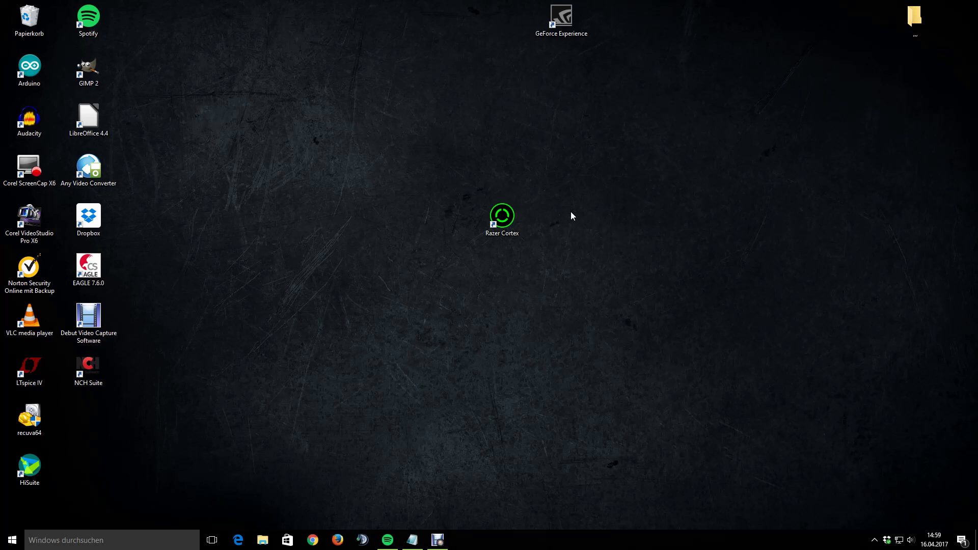
left_click(506, 220)
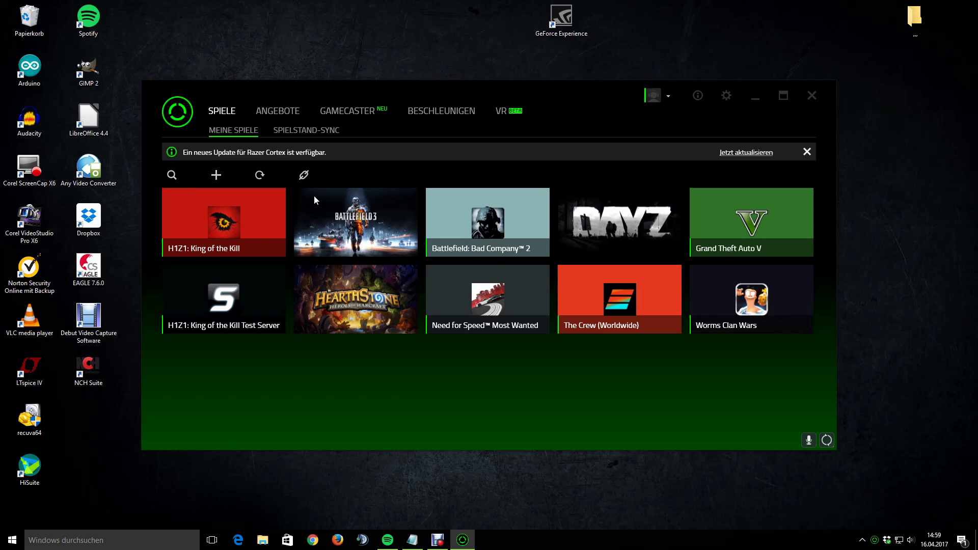
View the dialog for adding a game and its file browser, dismiss both without adding anything, and close Razer Cortex.
left_click(216, 176)
left_click(577, 206)
scroll(346, 244, "up", 3)
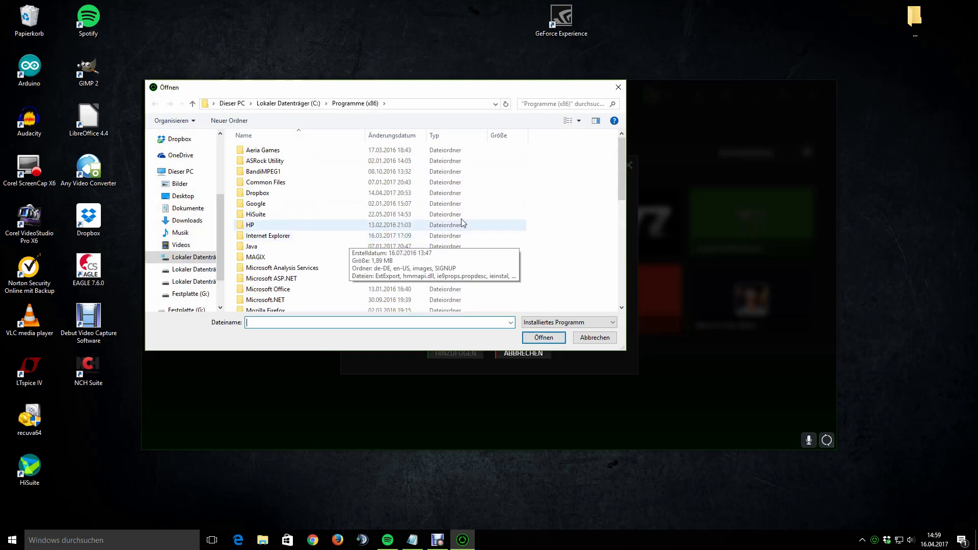
left_click(619, 87)
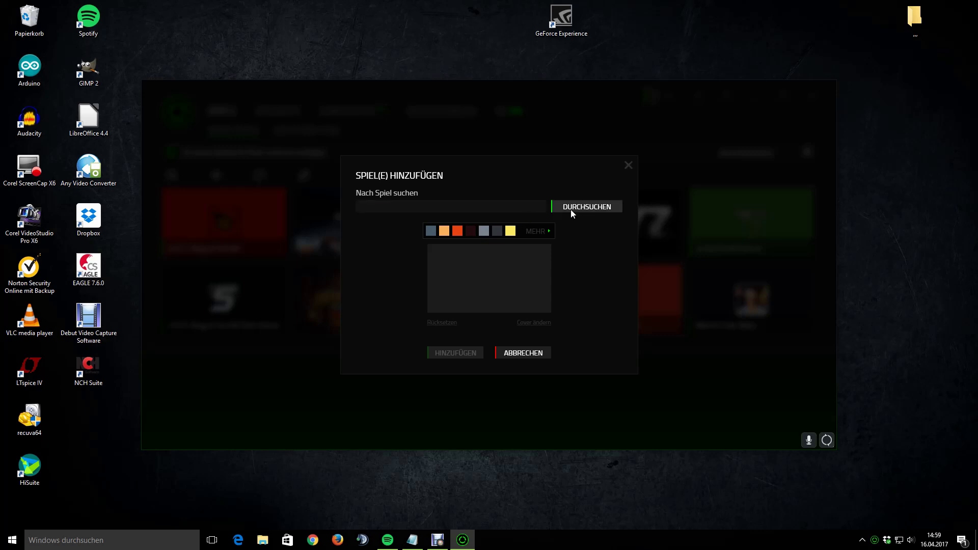
left_click(628, 165)
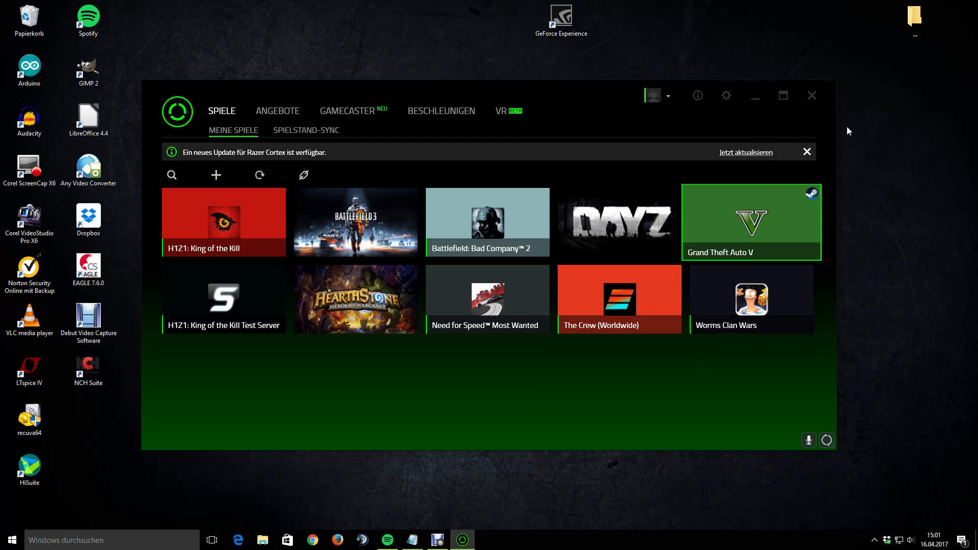
left_click(812, 96)
Switch to the Task-Manager, show its Autostart list of startup programs, and reposition the window beside the Razer Cortex shortcut.
right_click(581, 540)
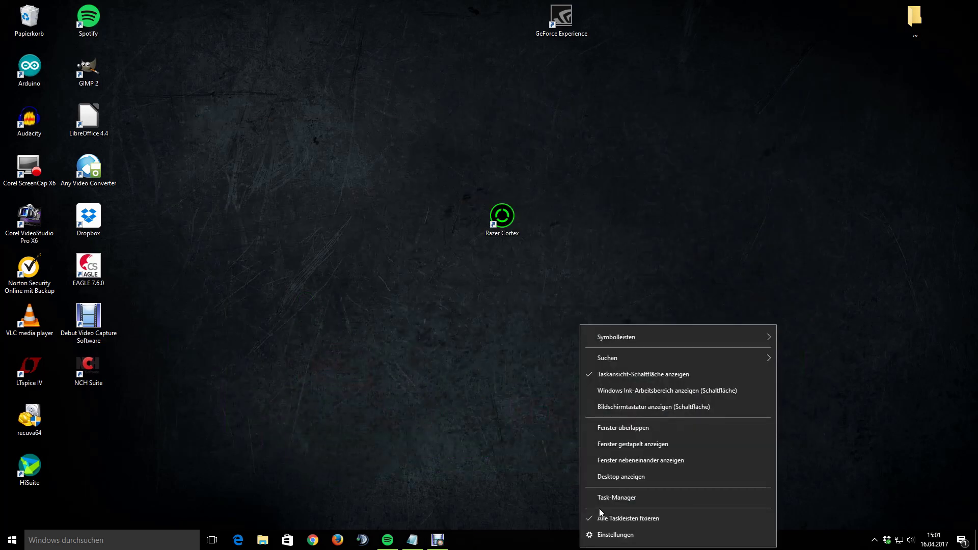
left_click(608, 497)
left_click(643, 153)
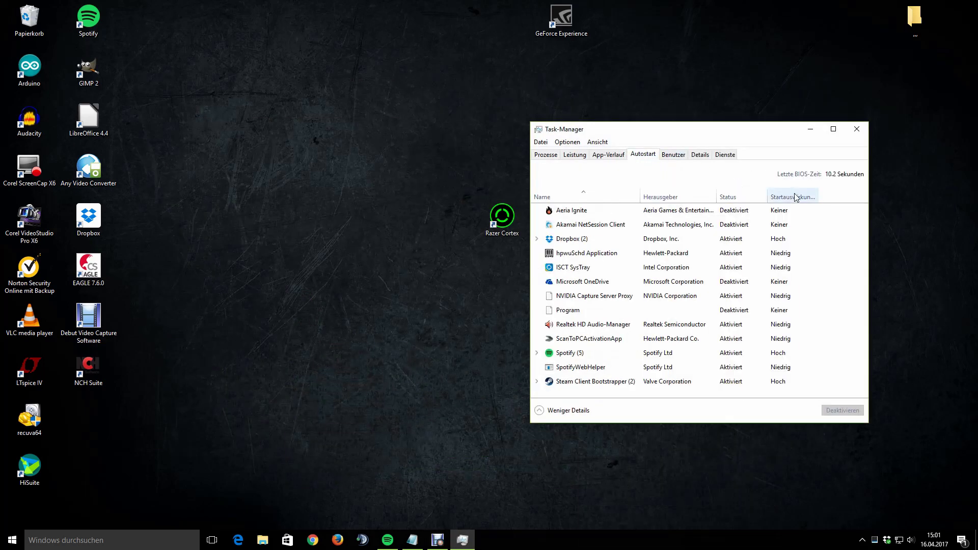
left_click_drag(653, 124, 508, 118)
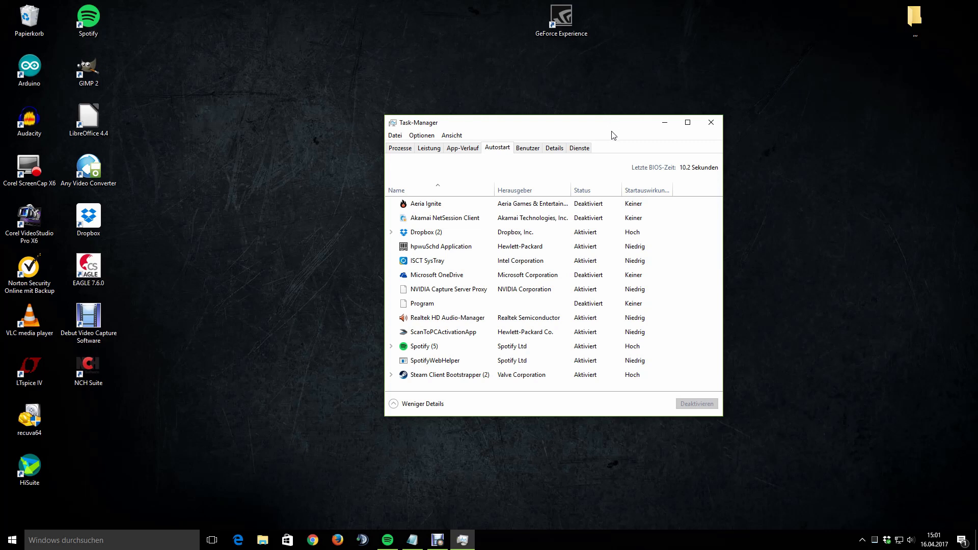
left_click_drag(613, 135, 812, 102)
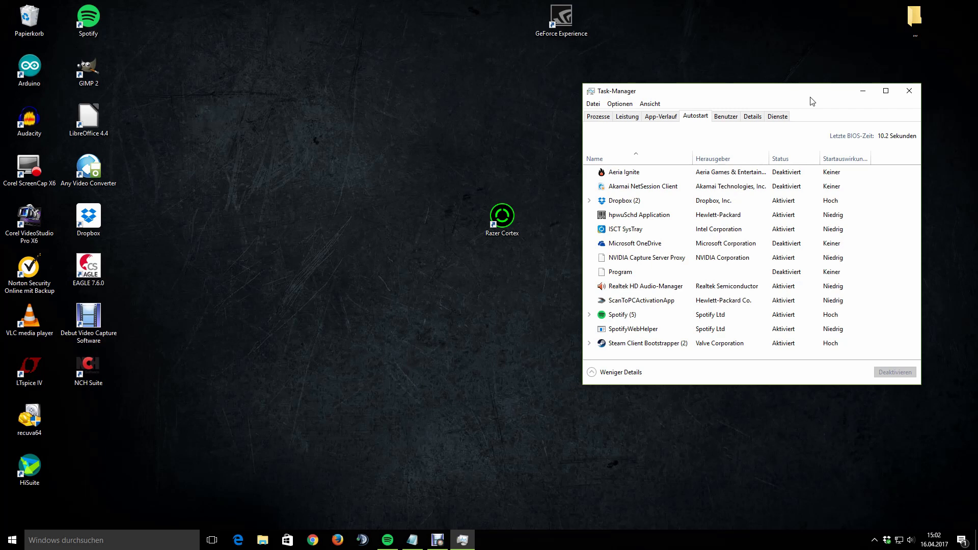
Examine the CPU performance graph in the Task-Manager and shift the window slightly.
left_click(635, 121)
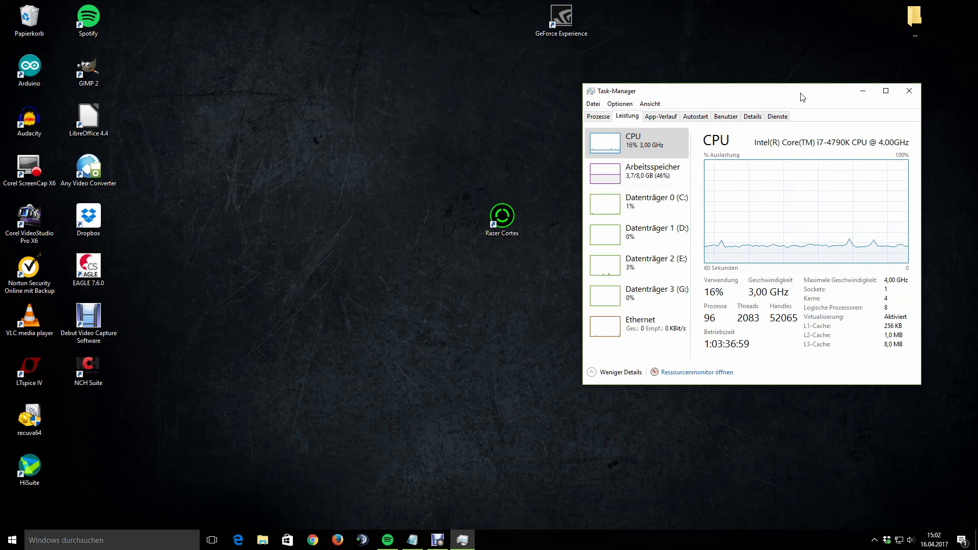
left_click_drag(803, 97, 791, 98)
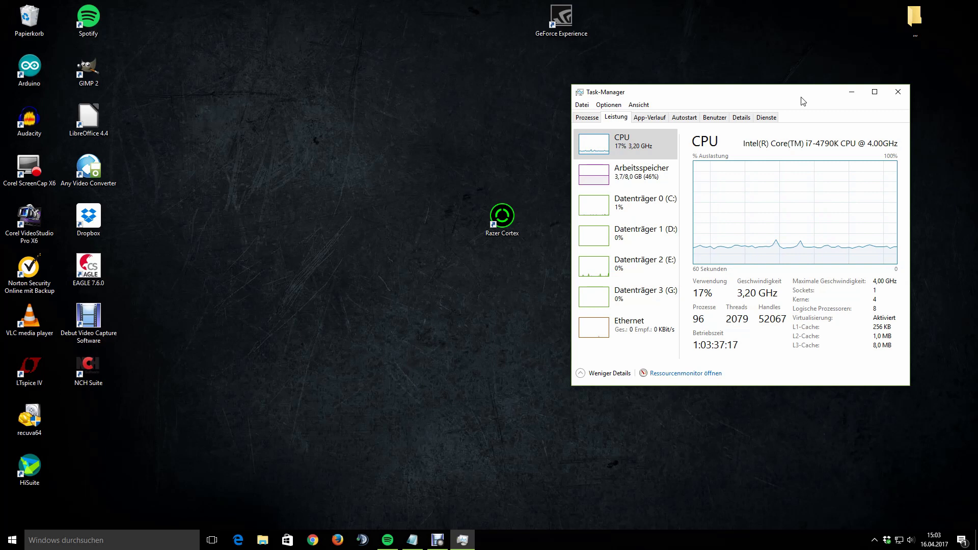
left_click_drag(753, 100, 731, 105)
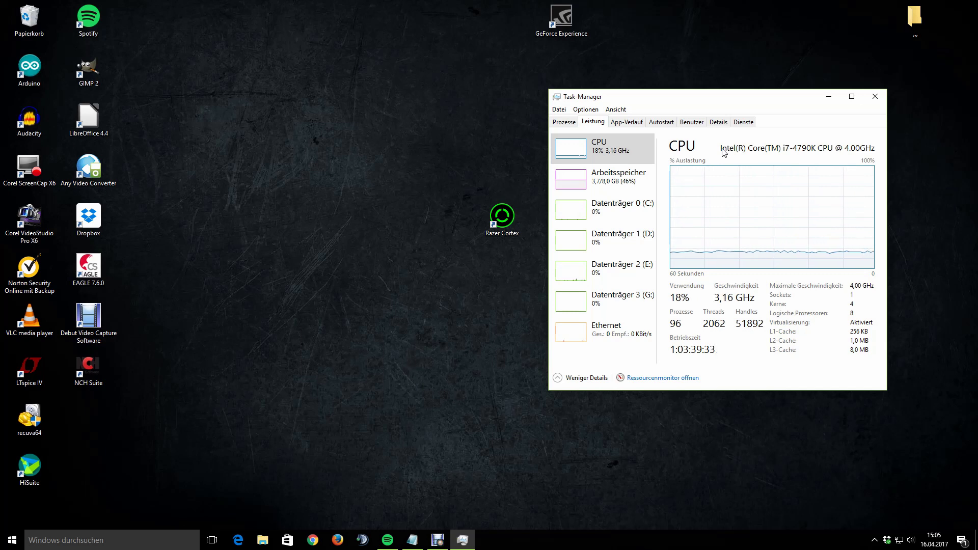
Move the GeForce Experience shortcut beside the Razer Cortex shortcut and launch GeForce Experience, moving its update window aside.
left_click_drag(563, 20, 447, 216)
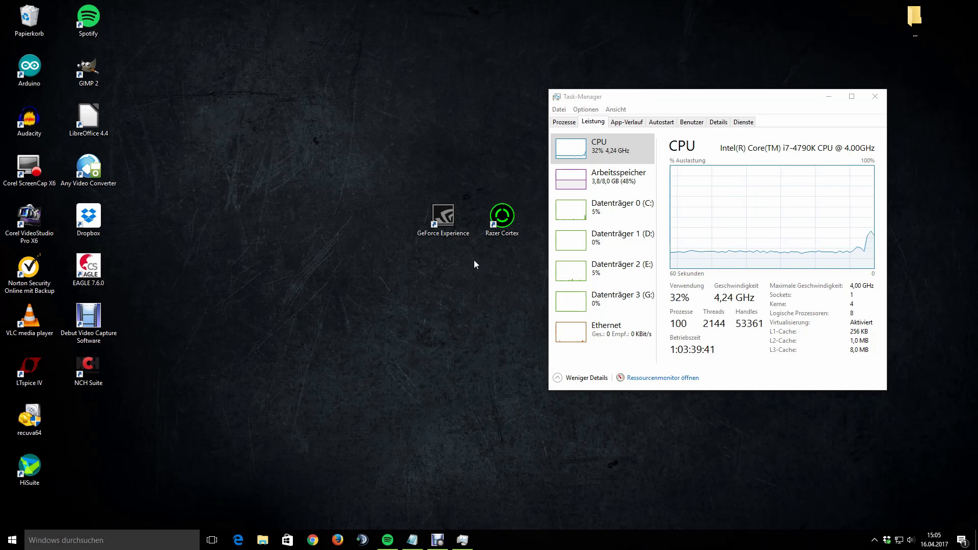
double_click(456, 235)
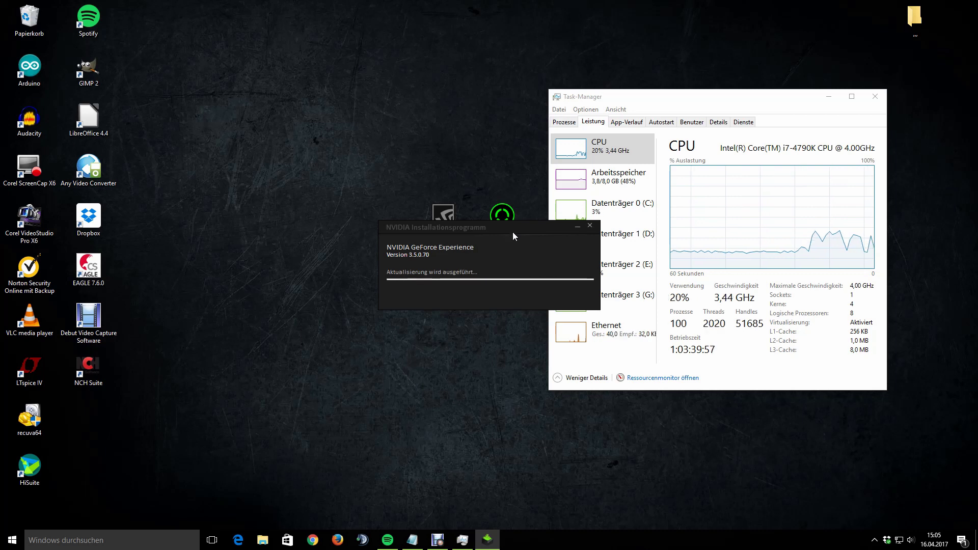
left_click_drag(512, 230, 444, 103)
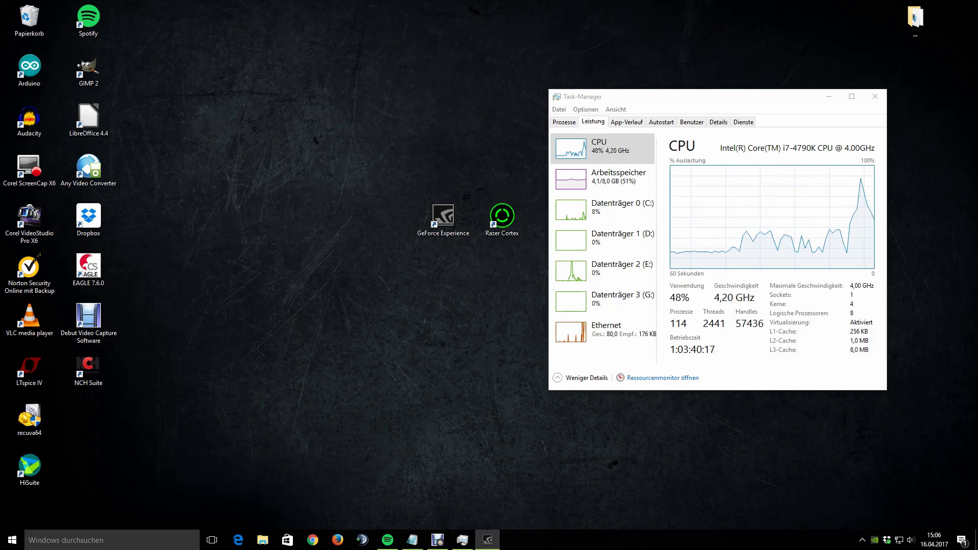
Bring the GeForce Experience window into view, check the Treiber page for the graphics driver's update status, and close the window.
left_click_drag(957, 20, 484, 66)
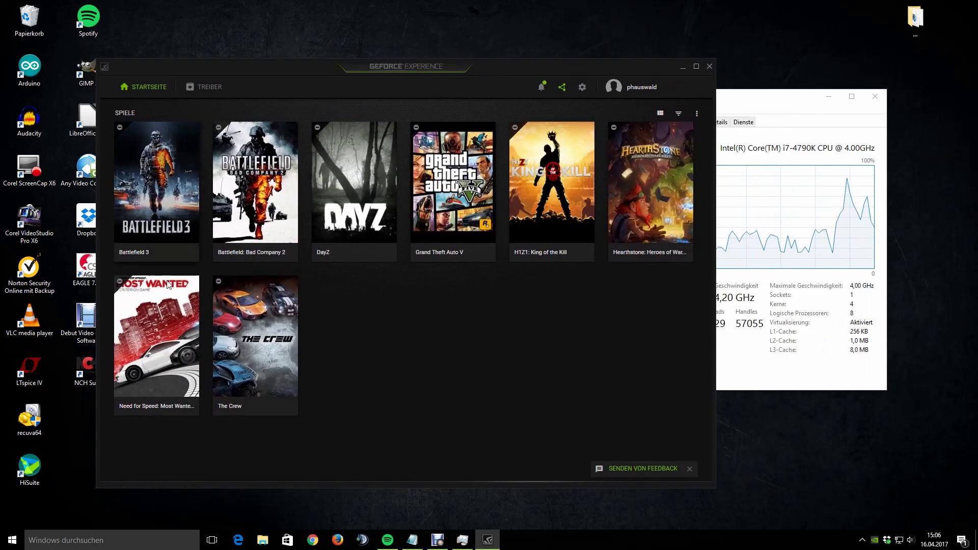
left_click(209, 86)
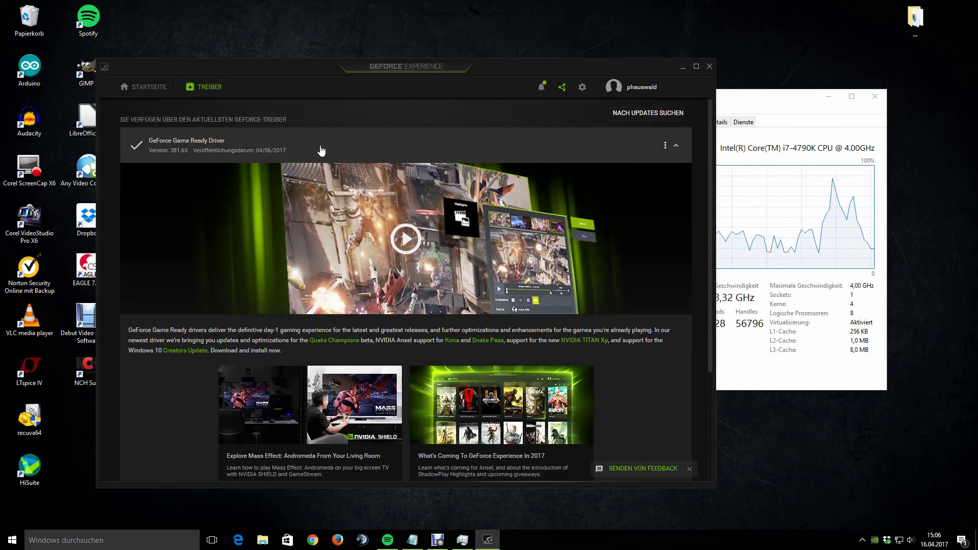
left_click(712, 68)
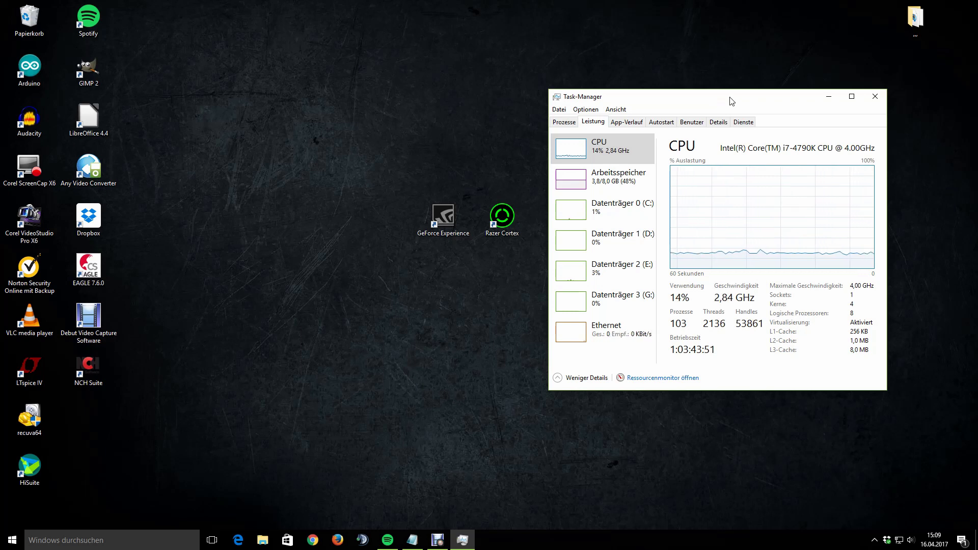
Switch from the Task-Manager to the g notes in the Editor and review the complete list of speed-up tips.
left_click_drag(735, 105, 724, 106)
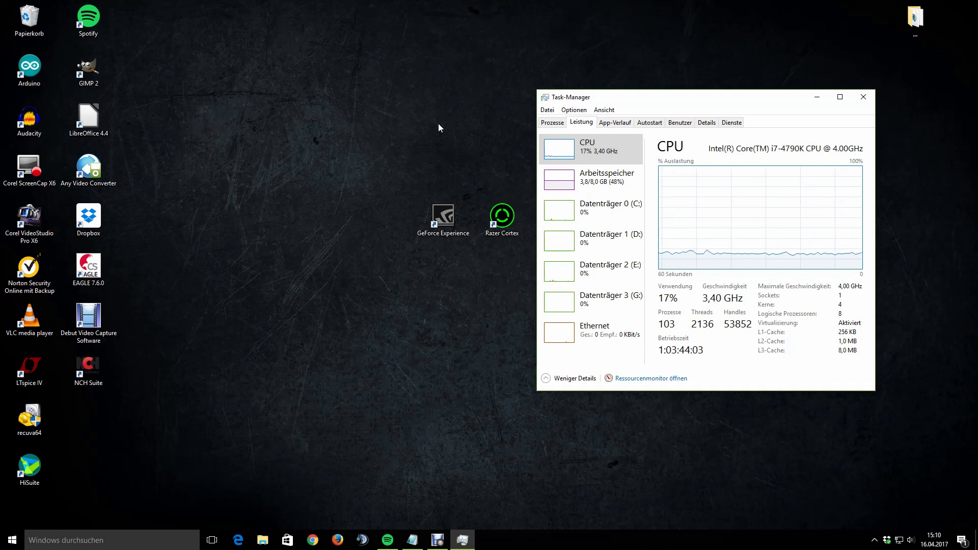
key("alt+Tab")
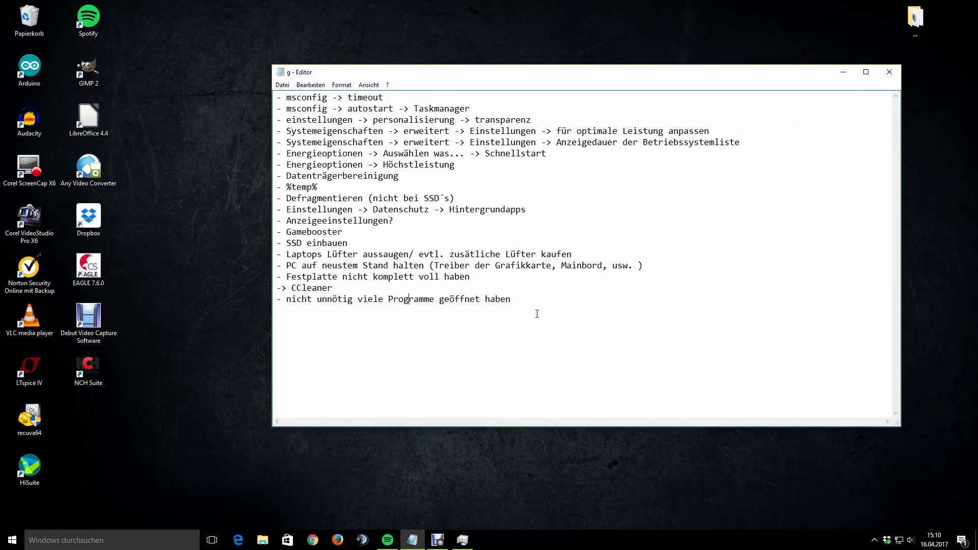
left_click_drag(510, 299, 273, 91)
left_click(561, 329)
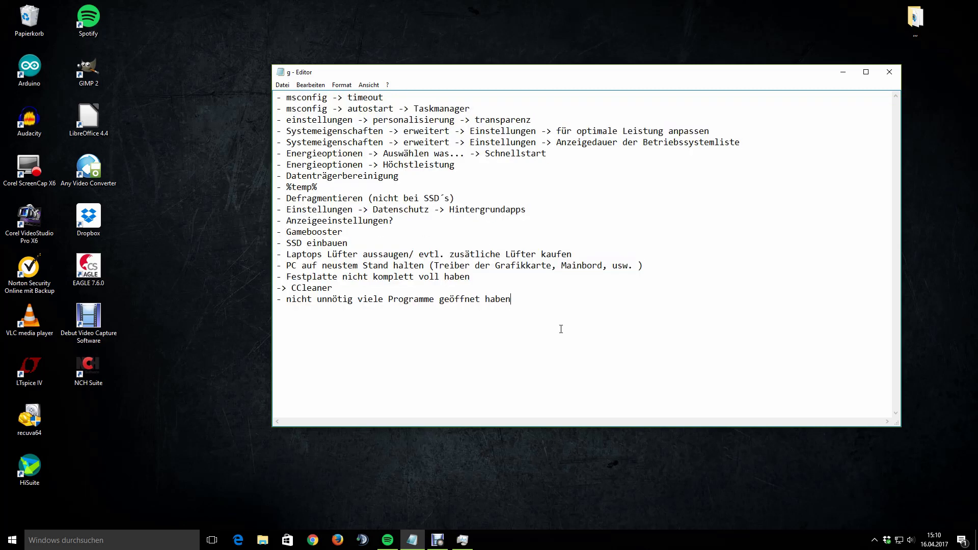